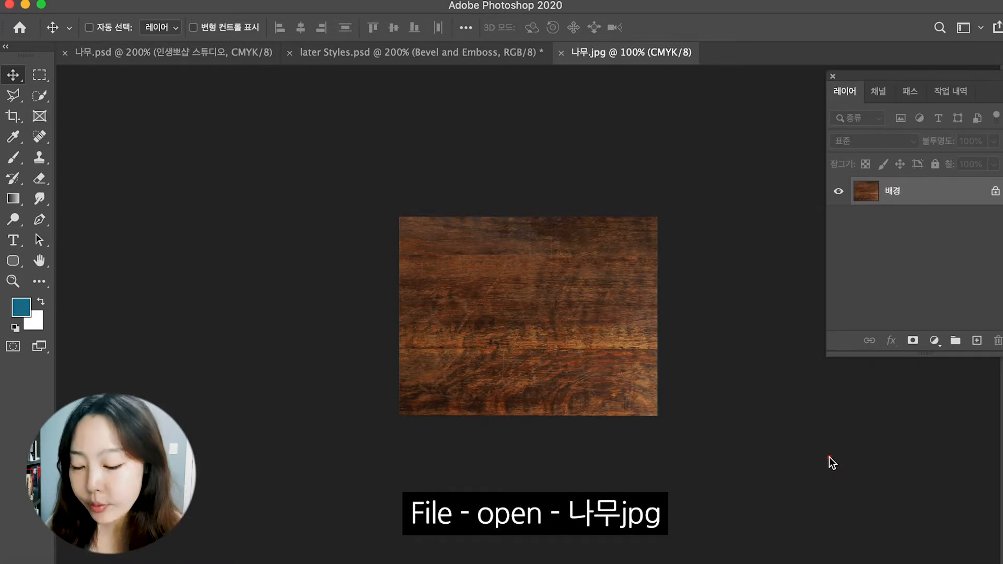
# Step: Add the two-line text "인생뽀샵 / 스튜디오" over the wood image
pyautogui.press('super+plus')
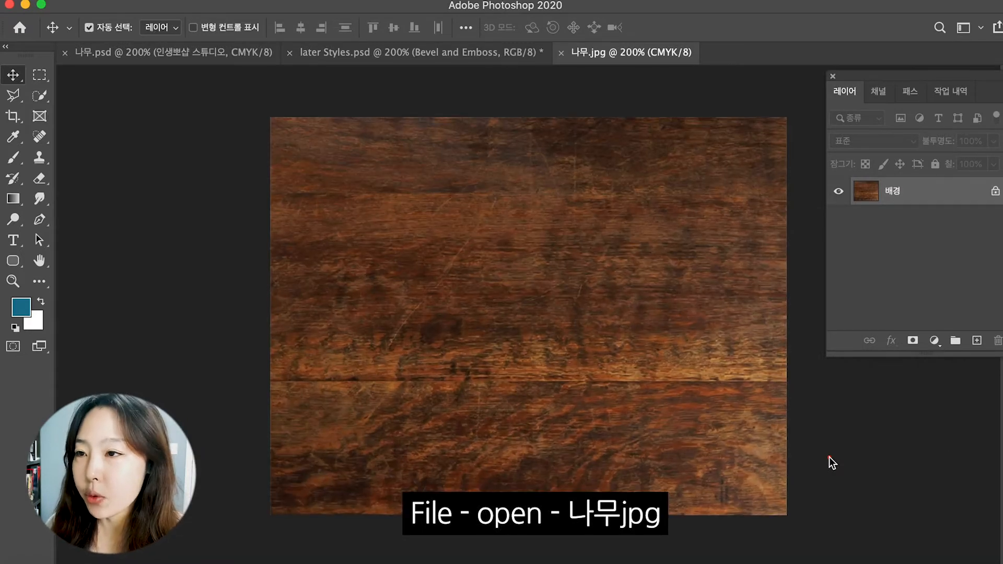
pyautogui.press('super+plus')
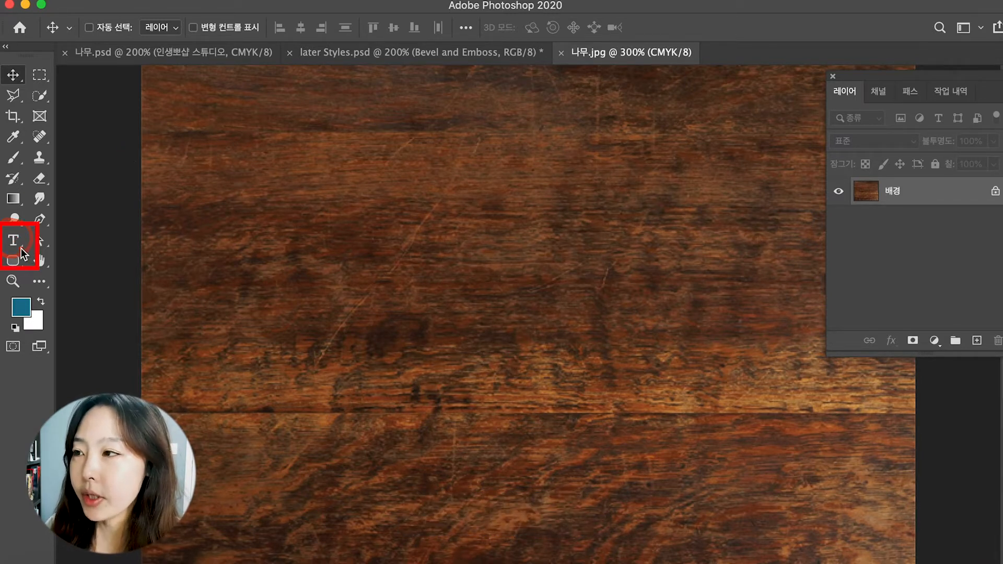
pyautogui.press('t')
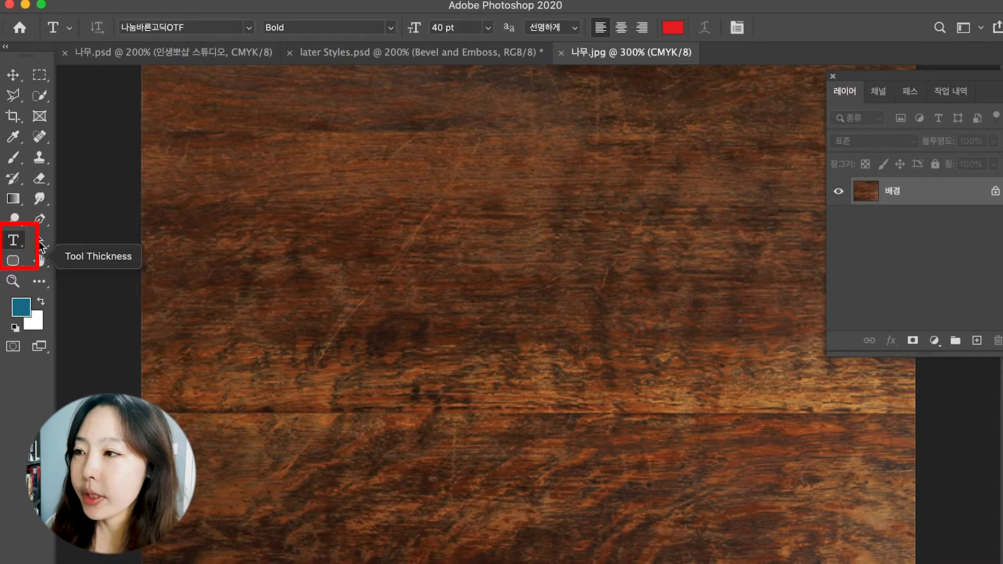
pyautogui.click(227, 164)
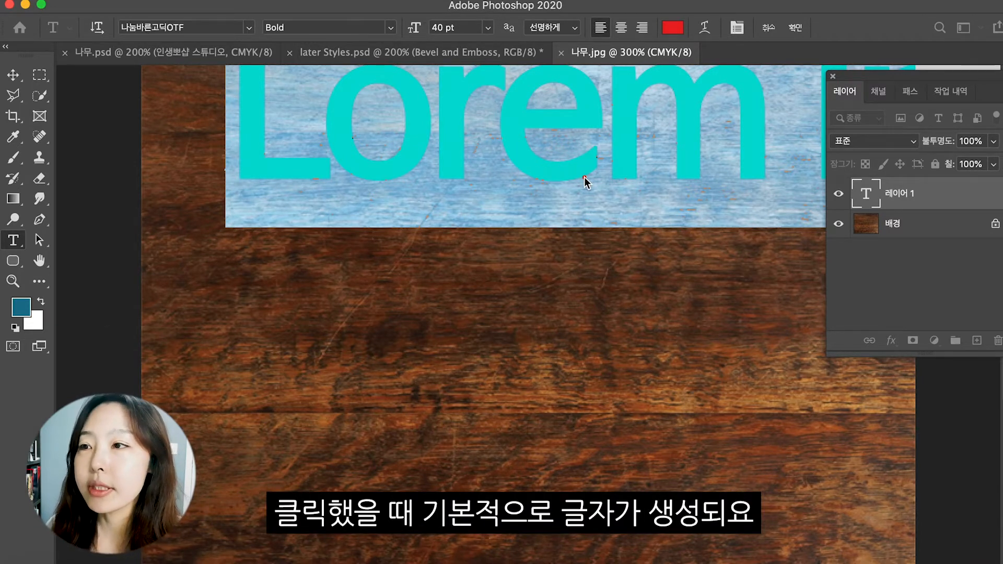
pyautogui.write('-')
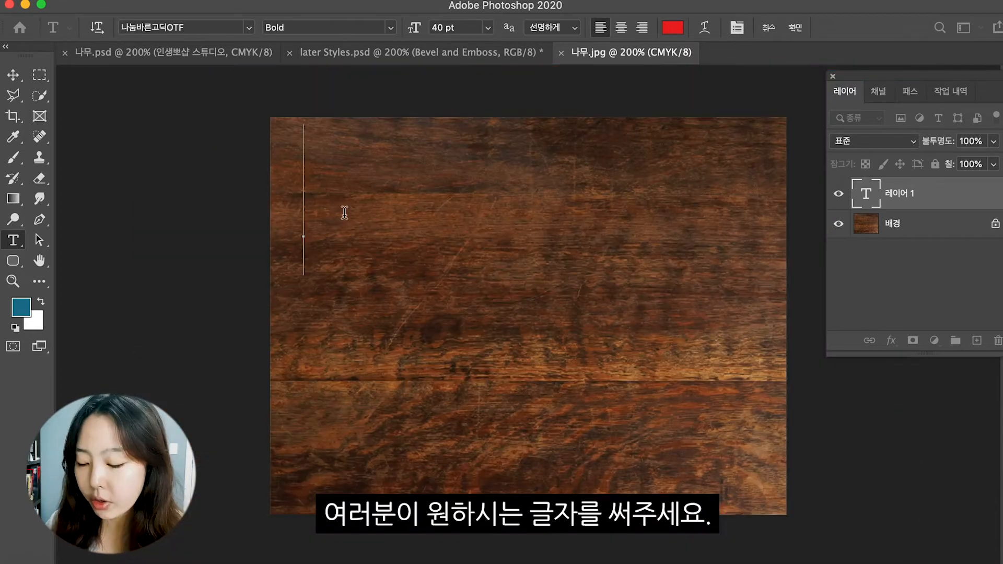
pyautogui.write('인')
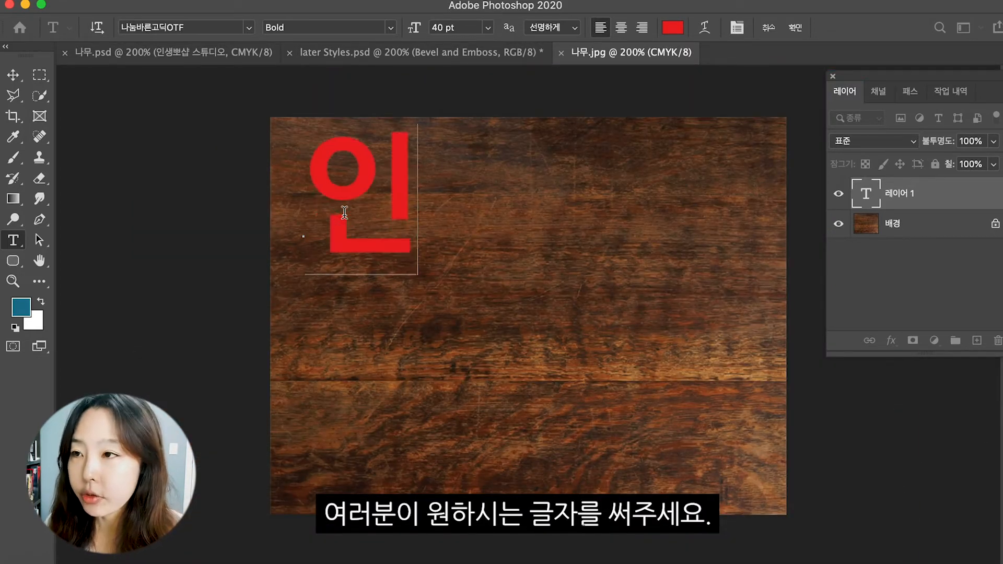
pyautogui.write('새ㅇ뽀샵')
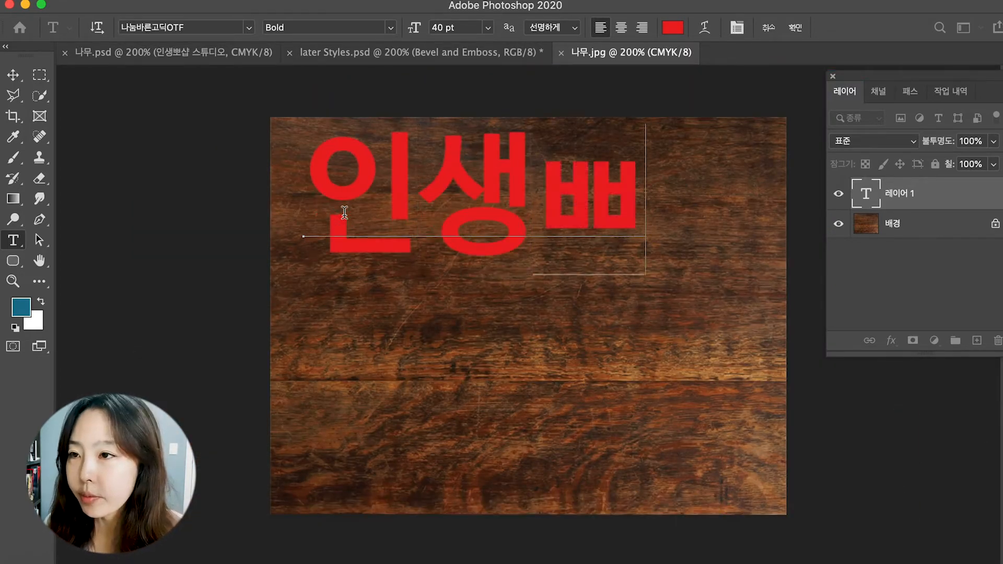
pyautogui.write('스튜')
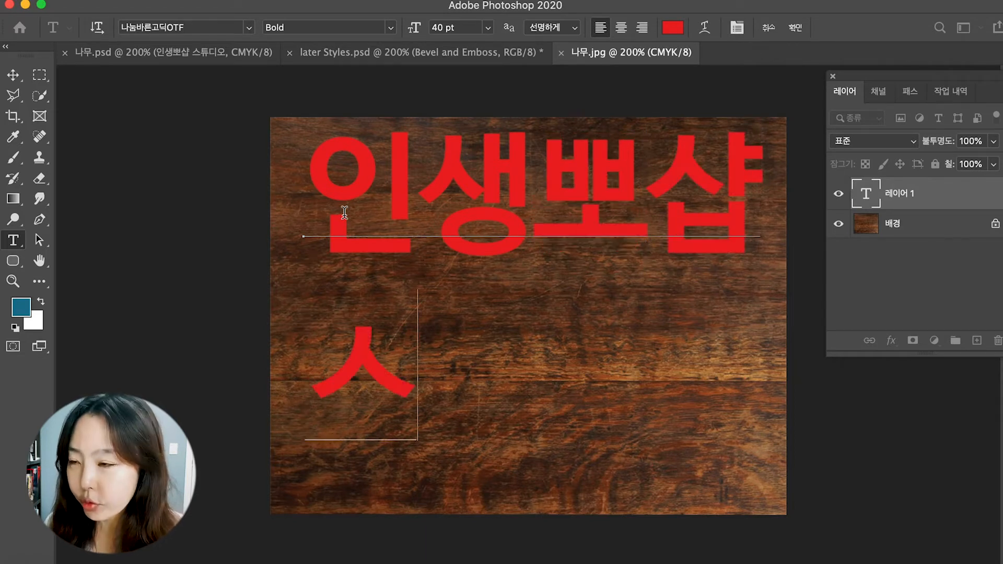
pyautogui.write('디오')
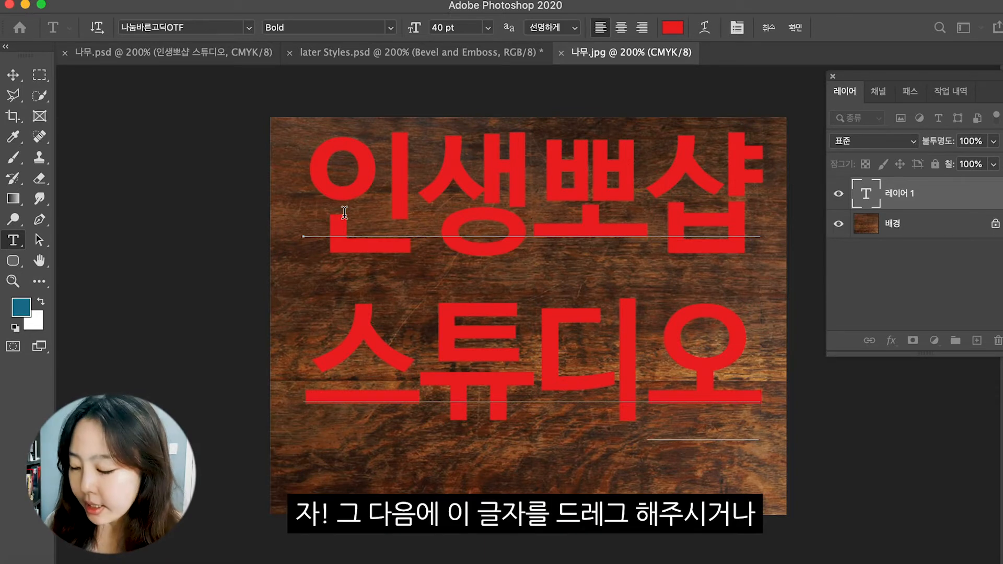
# Step: Select both text lines, show the character settings, try the UltraLight font style and return the style to Bold
pyautogui.moveTo(737, 376); pyautogui.dragTo(352, 174)
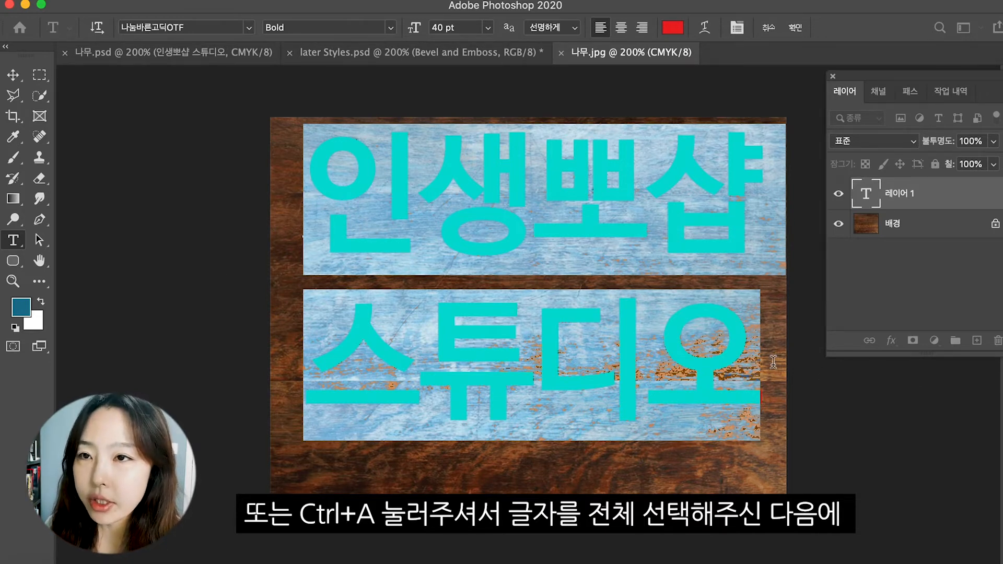
pyautogui.hotkey('ctrl', 't')
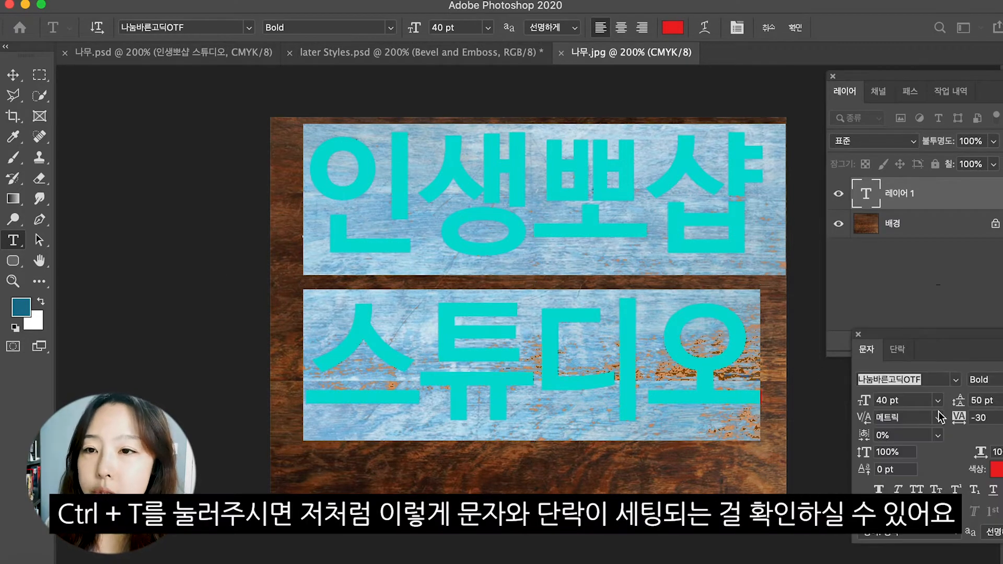
pyautogui.moveTo(898, 340); pyautogui.dragTo(839, 137)
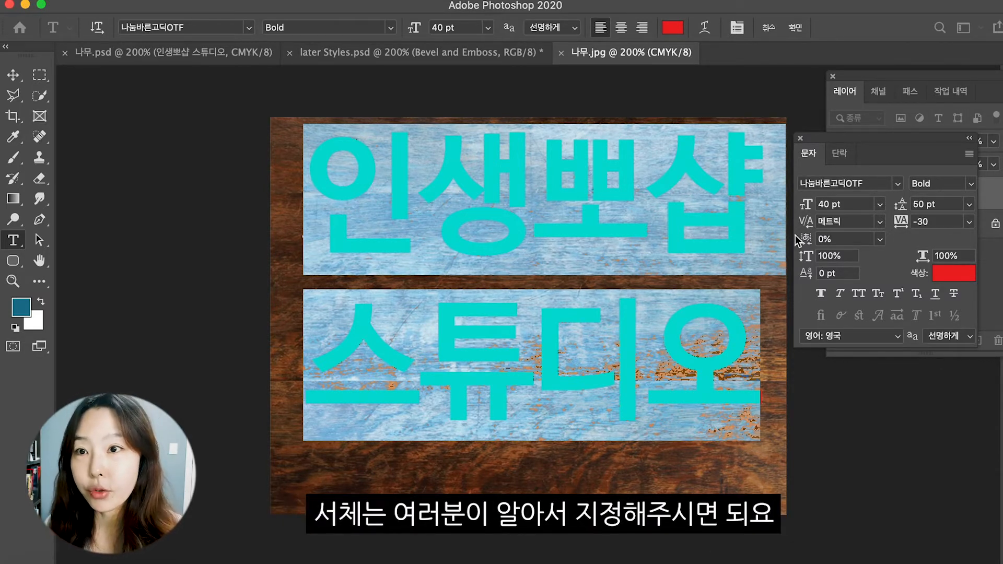
pyautogui.click(971, 195)
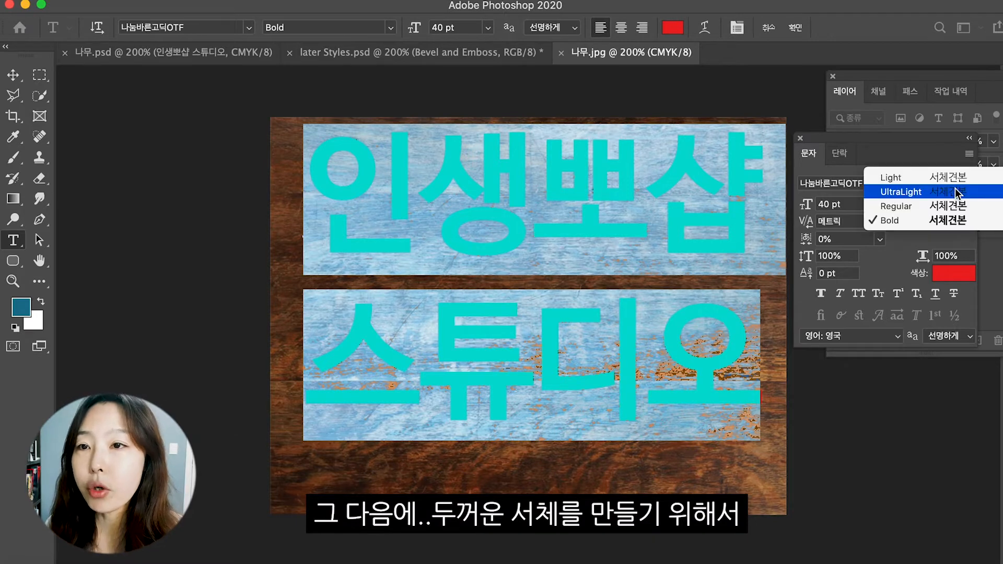
pyautogui.click(972, 192)
pyautogui.click(972, 192)
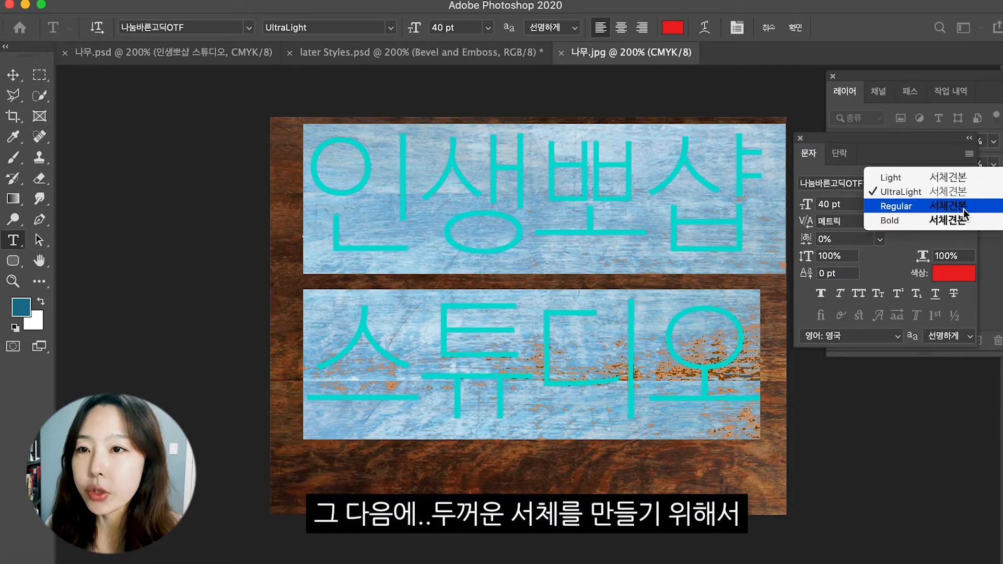
pyautogui.click(930, 223)
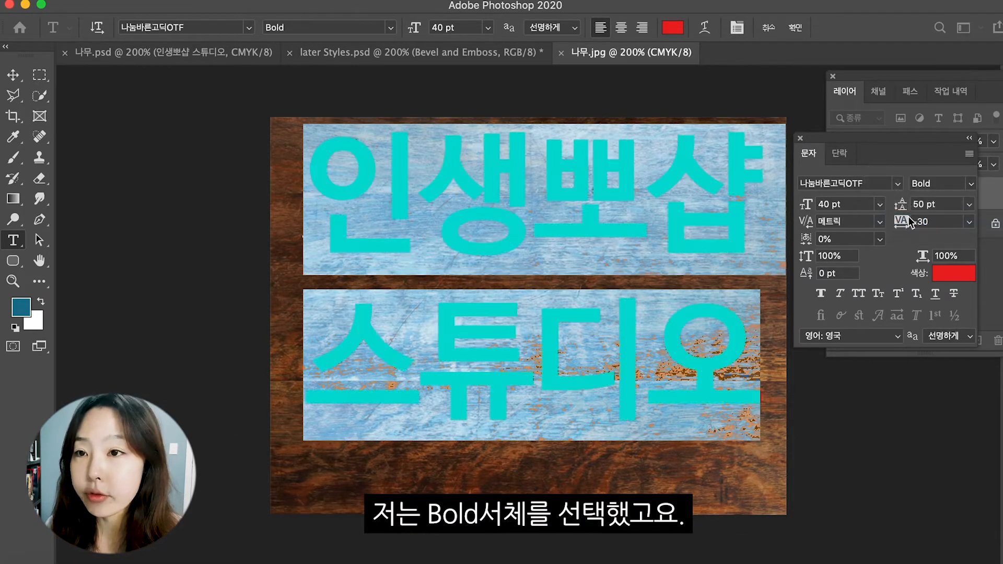
# Step: Set the font size to 40 pt and open the tracking value for editing
pyautogui.moveTo(860, 205); pyautogui.dragTo(795, 206)
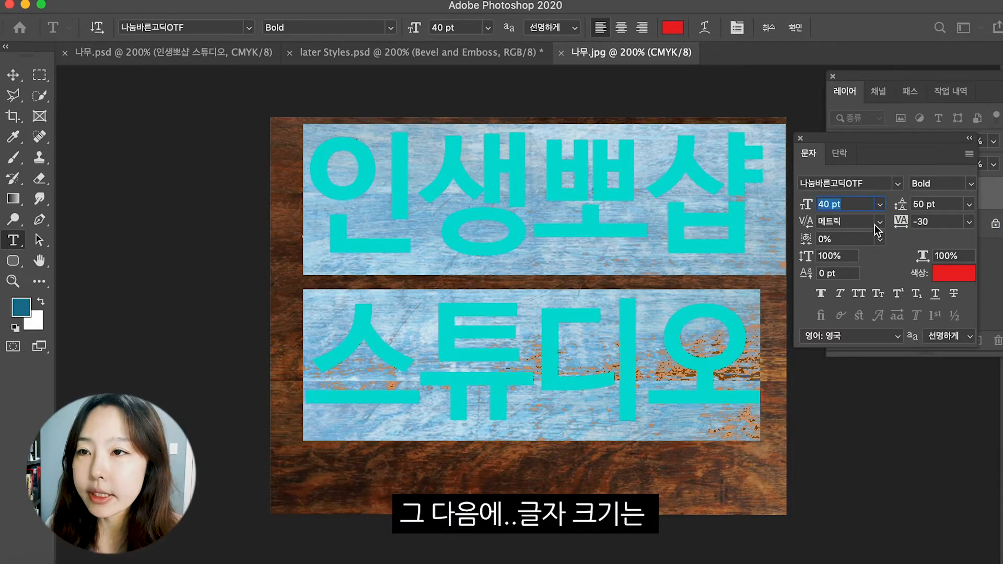
pyautogui.write('45')
pyautogui.press('BackSpace')
pyautogui.write('0')
pyautogui.press('Return')
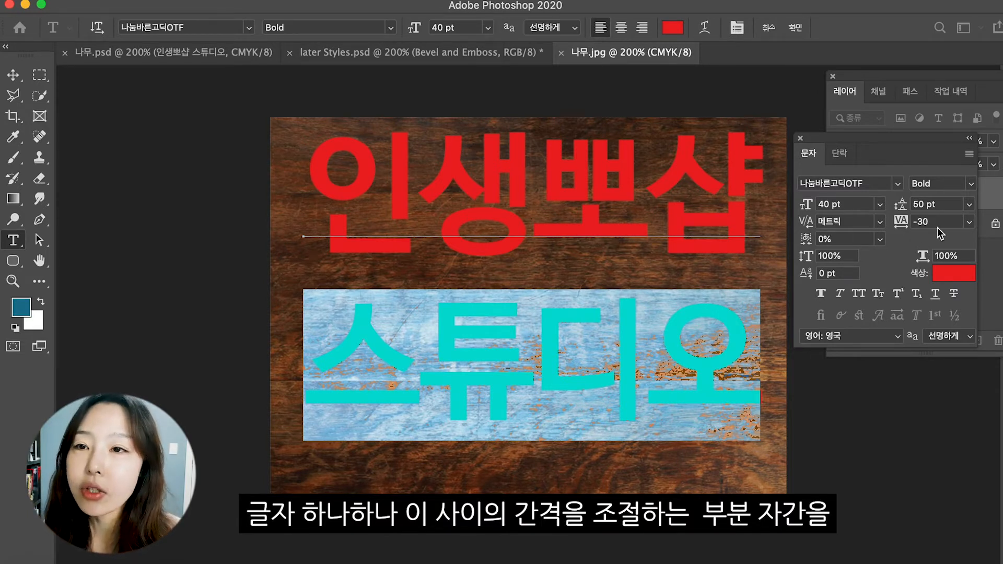
pyautogui.click(917, 223)
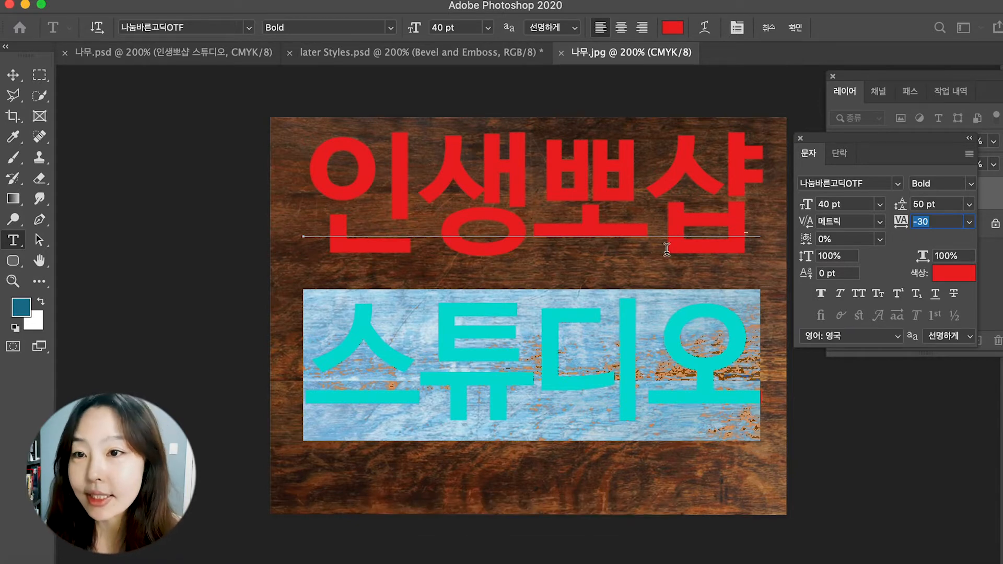
# Step: Center the text on the wood image and move the character settings clear of the layer list
pyautogui.click(13, 75)
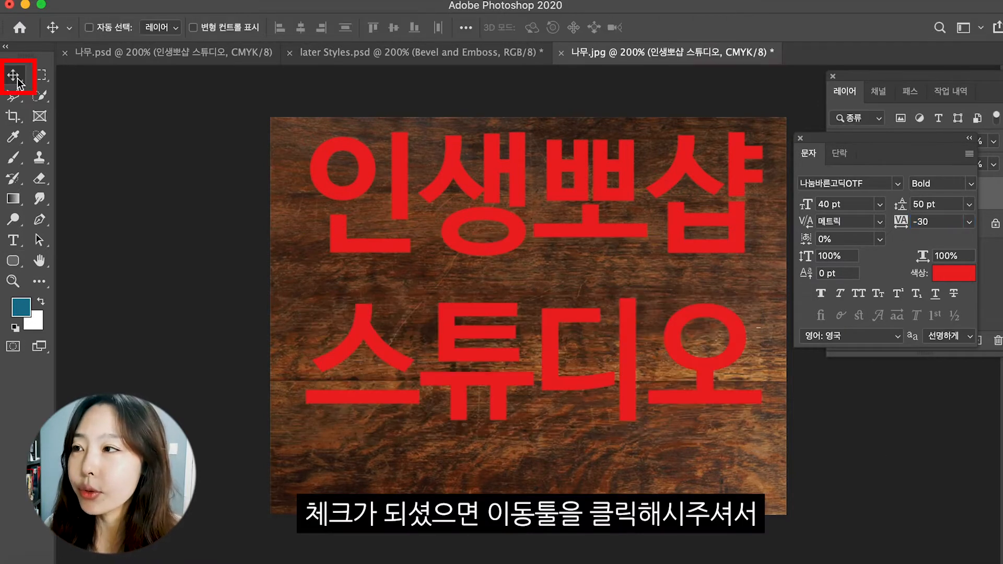
pyautogui.moveTo(497, 243); pyautogui.dragTo(491, 282)
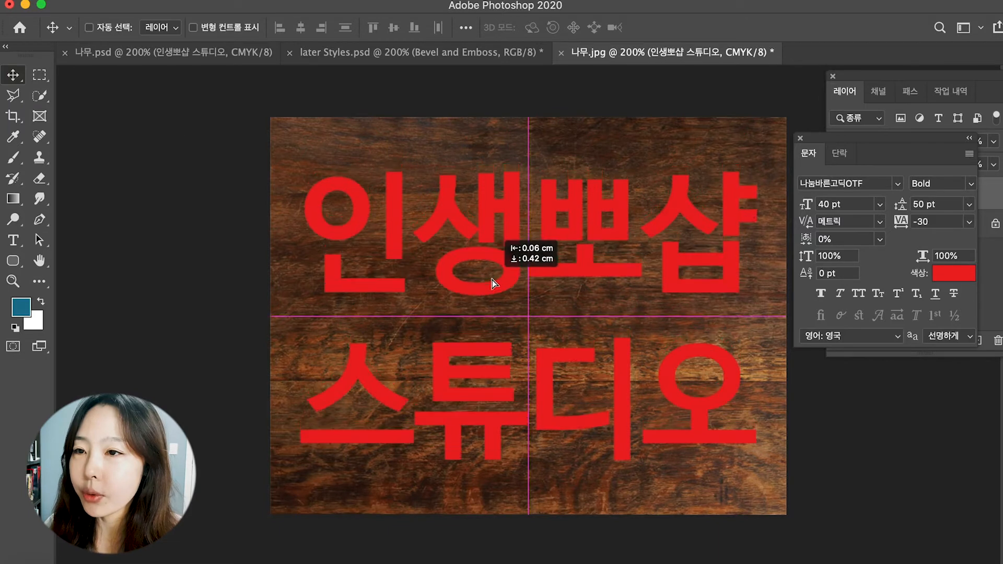
pyautogui.moveTo(817, 142); pyautogui.dragTo(844, 418)
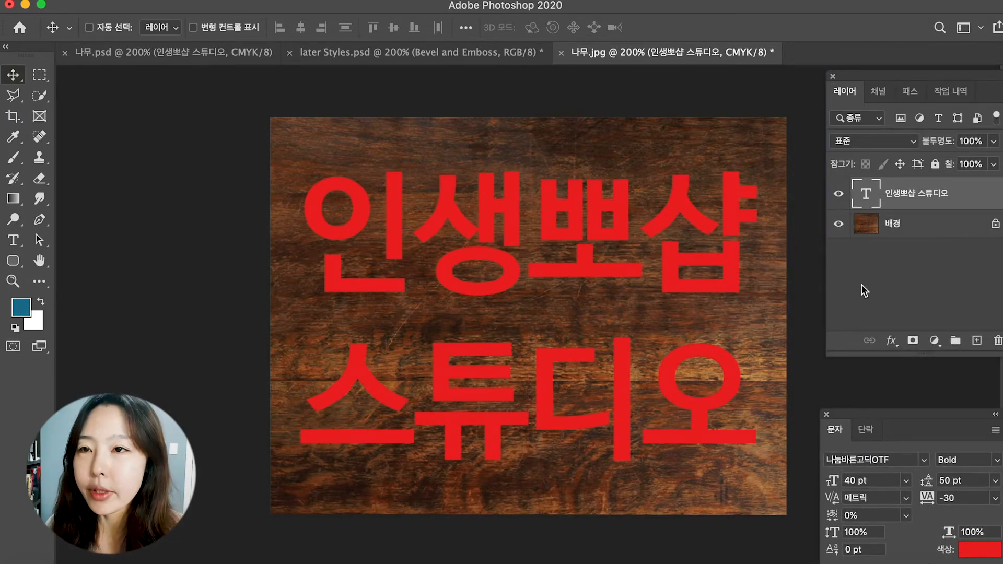
pyautogui.moveTo(881, 78); pyautogui.dragTo(839, 91)
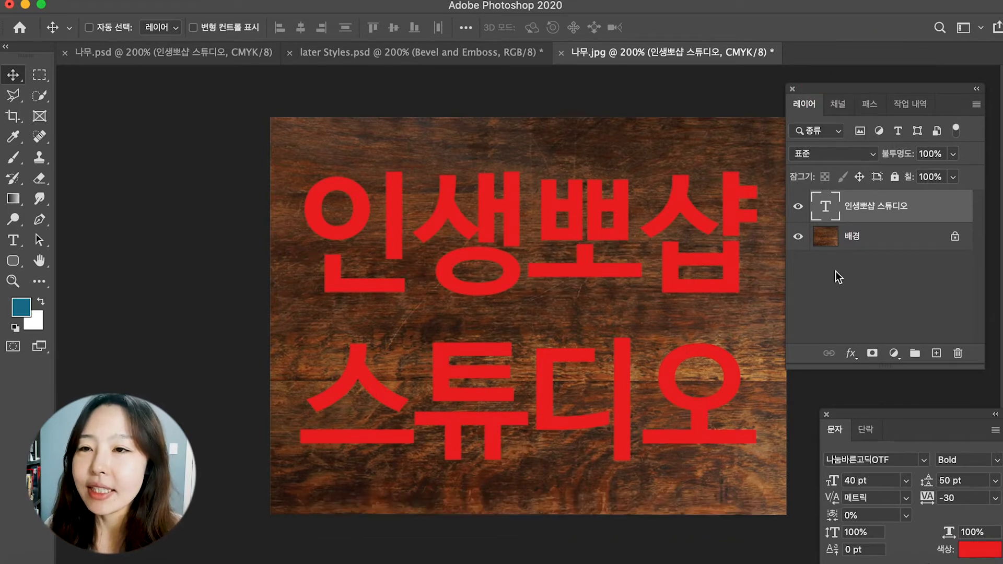
# Step: Toggle the text layer's visibility off and on, and open its Bevel and Emboss (경사와 엠보스) effect with the style choices
pyautogui.click(798, 206)
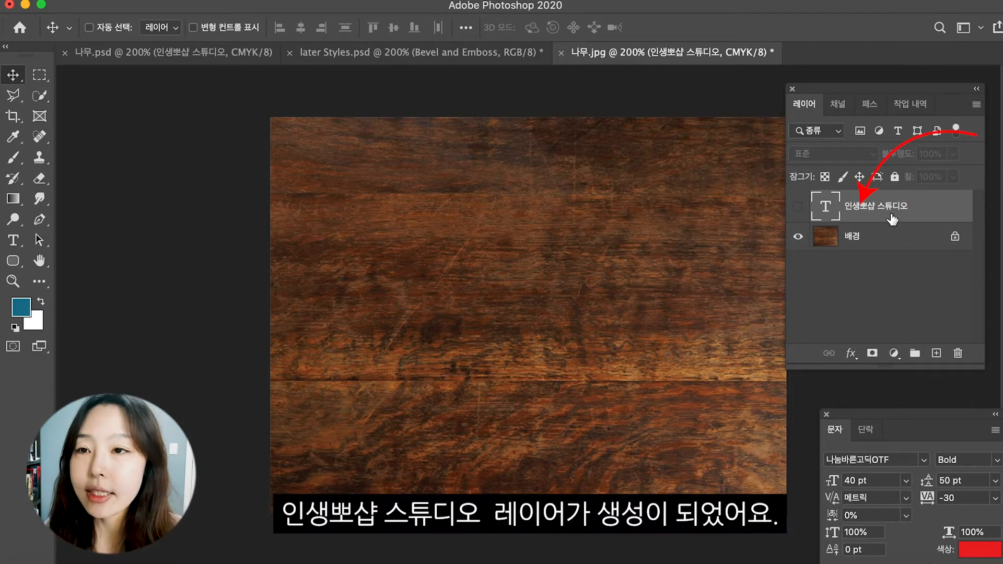
pyautogui.click(797, 207)
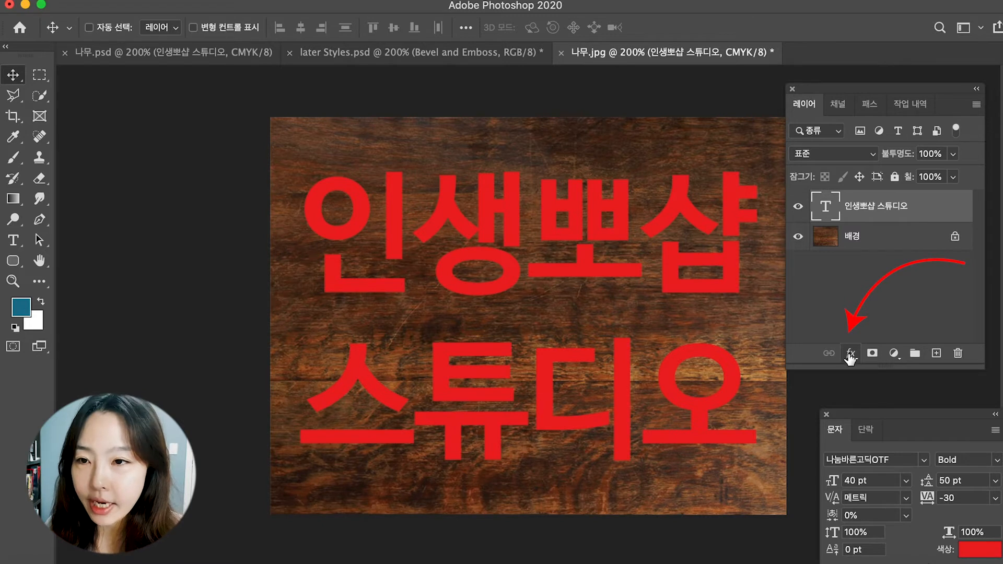
pyautogui.click(850, 356)
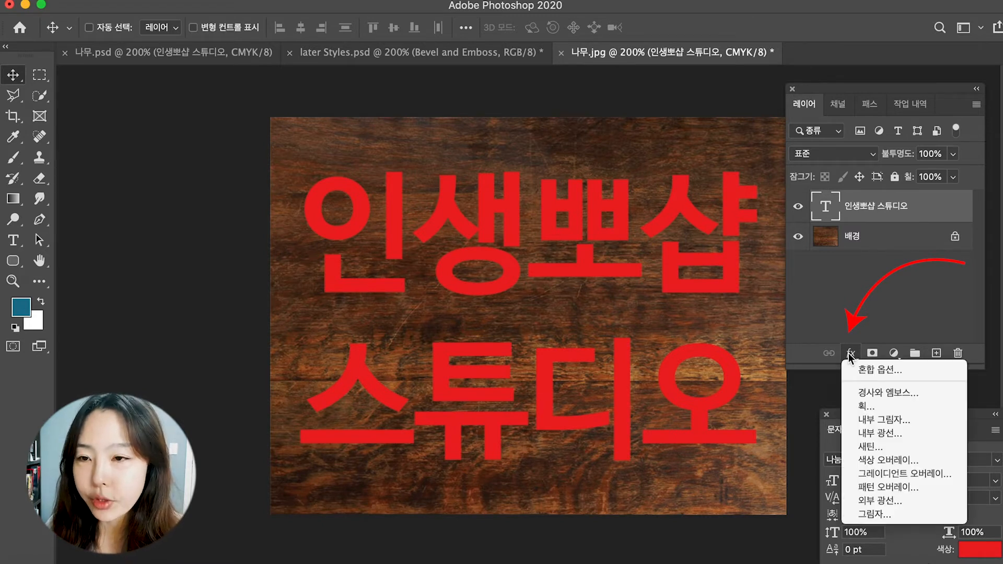
pyautogui.click(868, 397)
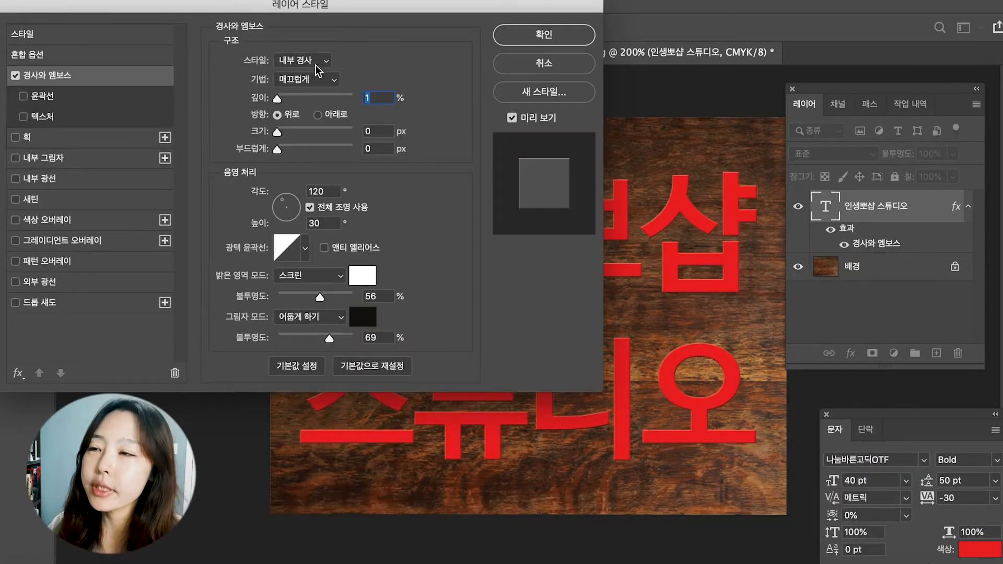
pyautogui.click(309, 60)
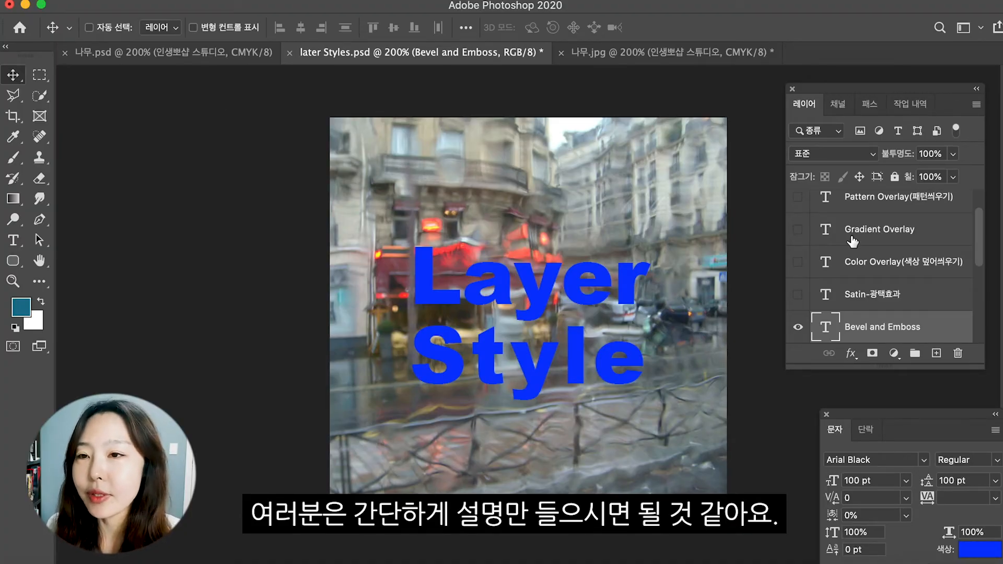
# Step: Add a Bevel and Emboss effect with the Outer Bevel (외부 경사) style to the blue "Layer Style" text
pyautogui.click(850, 354)
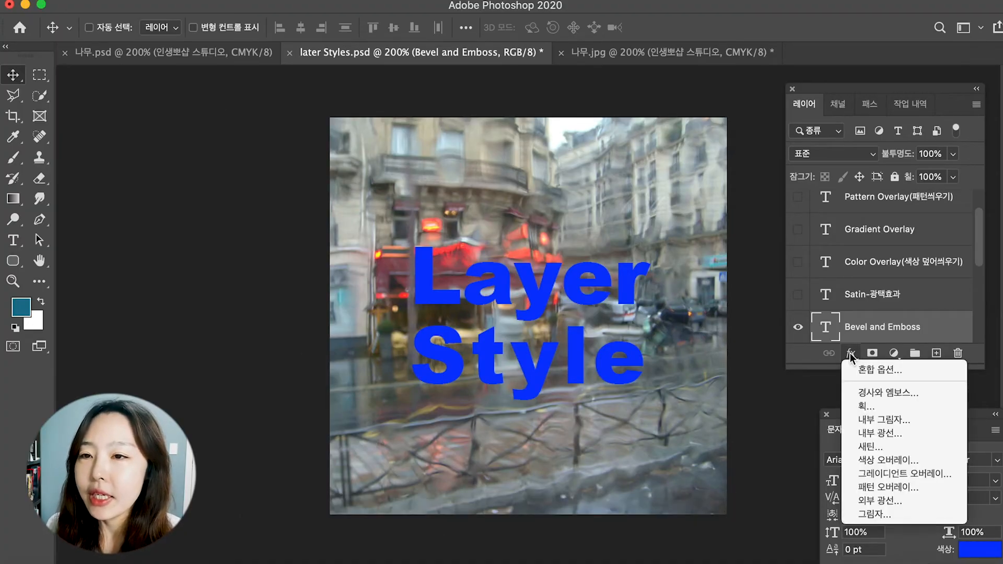
pyautogui.click(878, 396)
pyautogui.moveTo(390, 13); pyautogui.dragTo(189, 16)
pyautogui.click(125, 62)
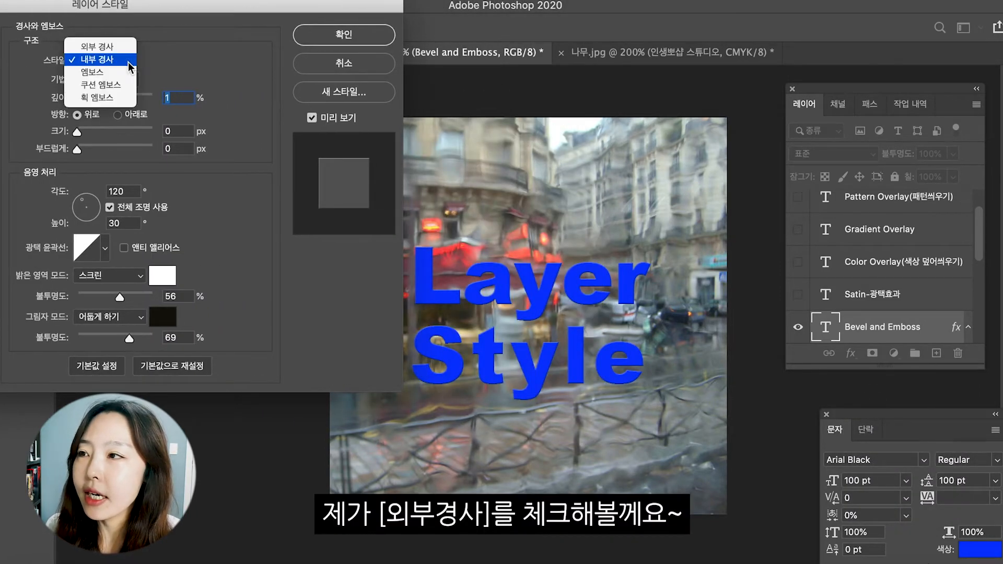
pyautogui.click(122, 48)
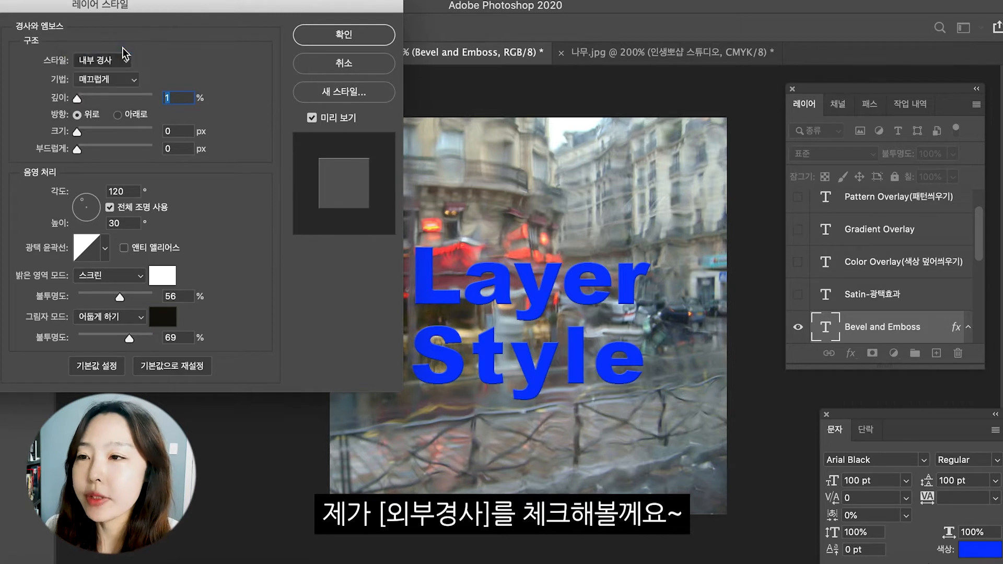
# Step: Set the blue text's bevel style to Inner Bevel (내부 경사) and its technique to Chisel Hard (거칠게 깎기)
pyautogui.click(113, 62)
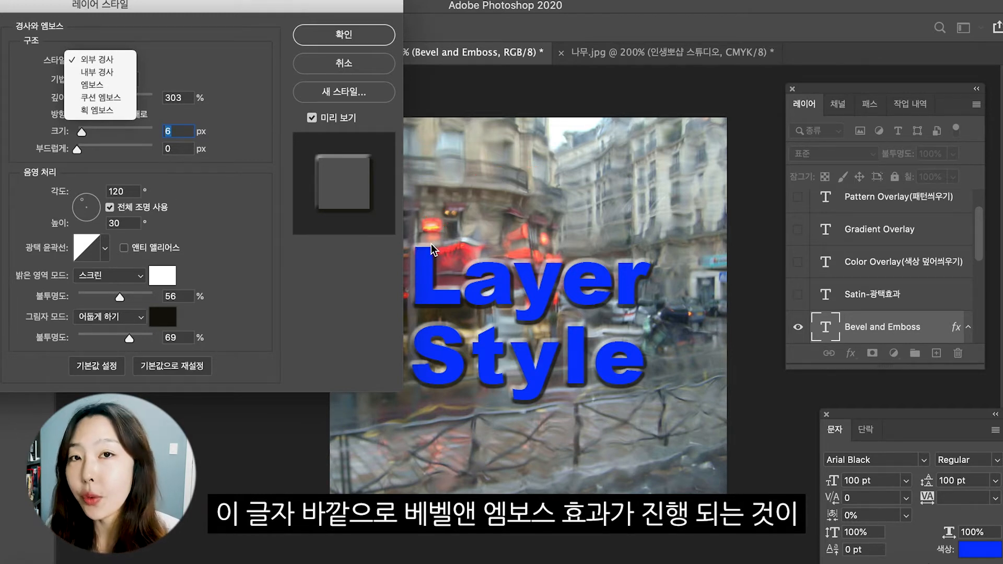
pyautogui.click(111, 72)
pyautogui.moveTo(302, 9)
pyautogui.mouseDown()
pyautogui.moveTo(328, 36)
pyautogui.moveTo(319, 16)
pyautogui.mouseUp()
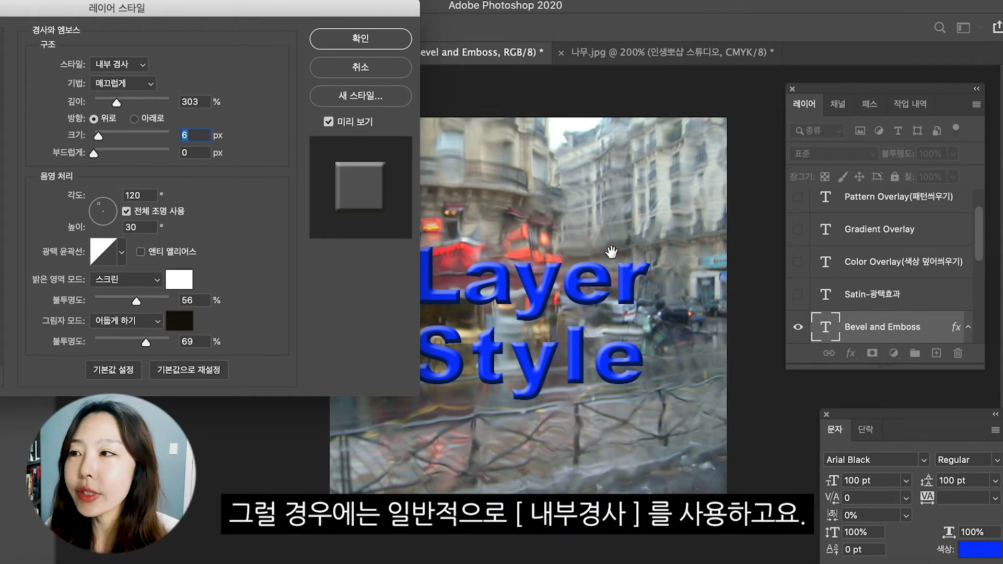
pyautogui.click(153, 86)
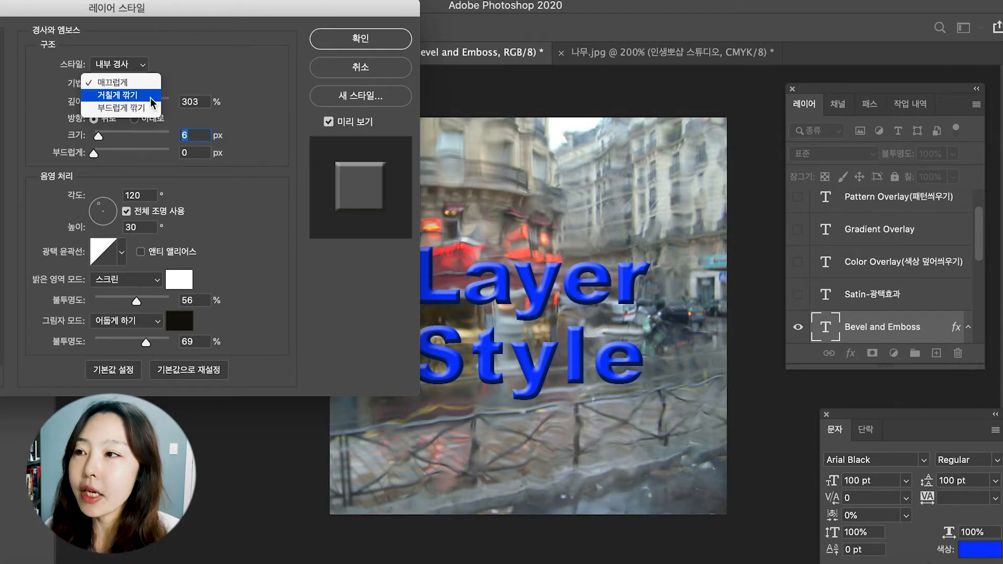
pyautogui.click(151, 97)
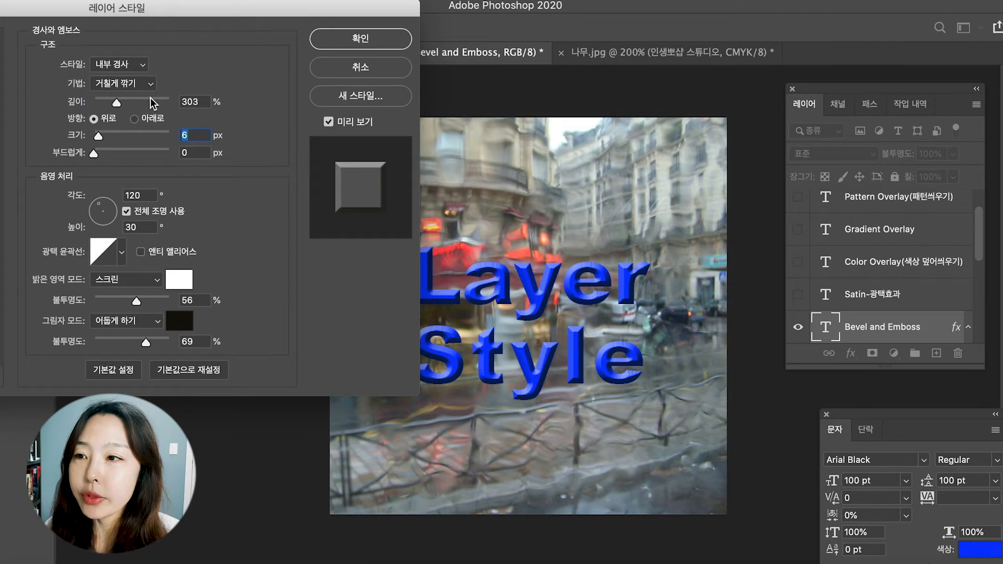
pyautogui.moveTo(204, 12); pyautogui.dragTo(190, 8)
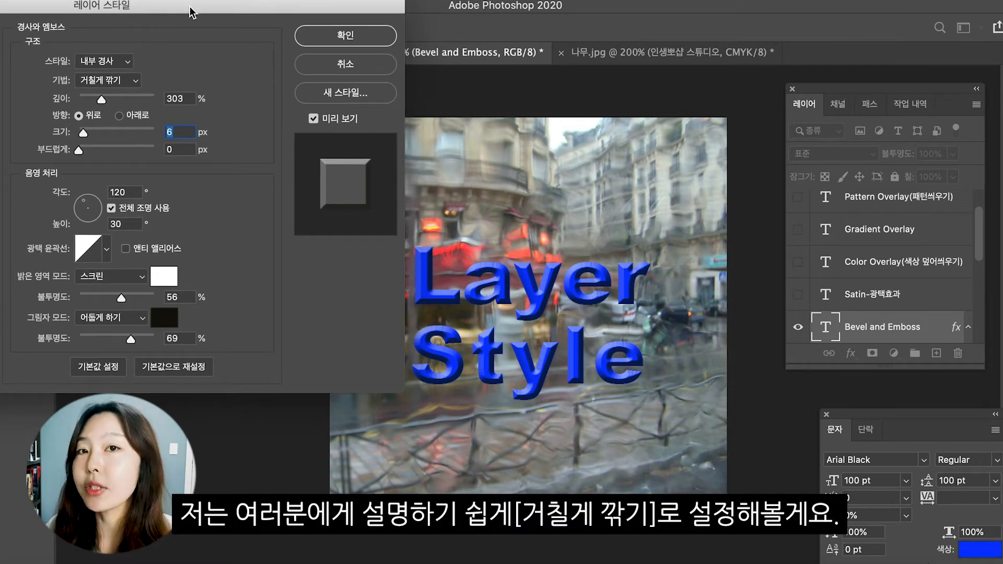
# Step: Keep the Chisel Hard (거칠게 깎기) technique for the blue text's bevel and set its depth (깊이) to 1000%
pyautogui.click(136, 82)
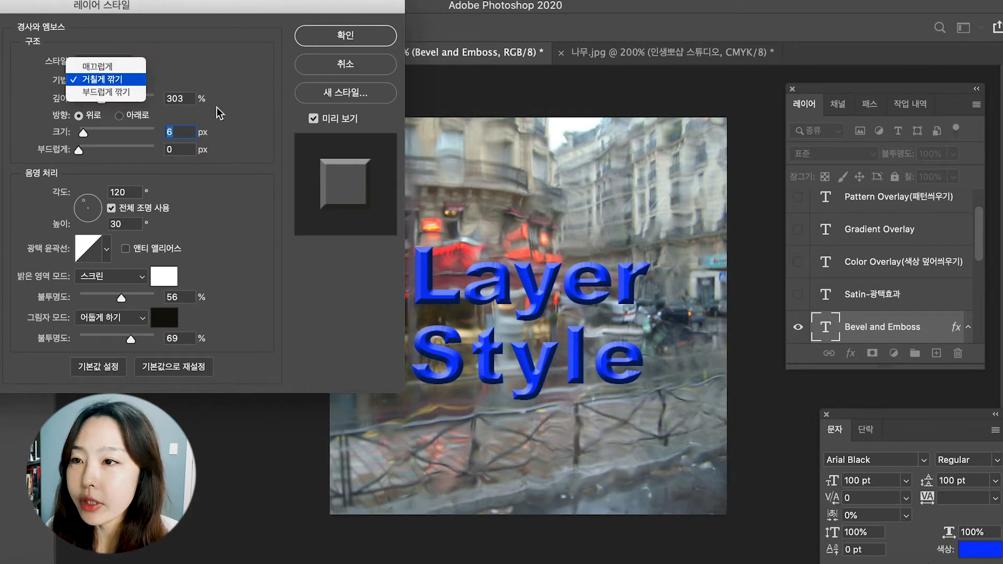
pyautogui.click(126, 82)
pyautogui.scroll(2, 575, 265)
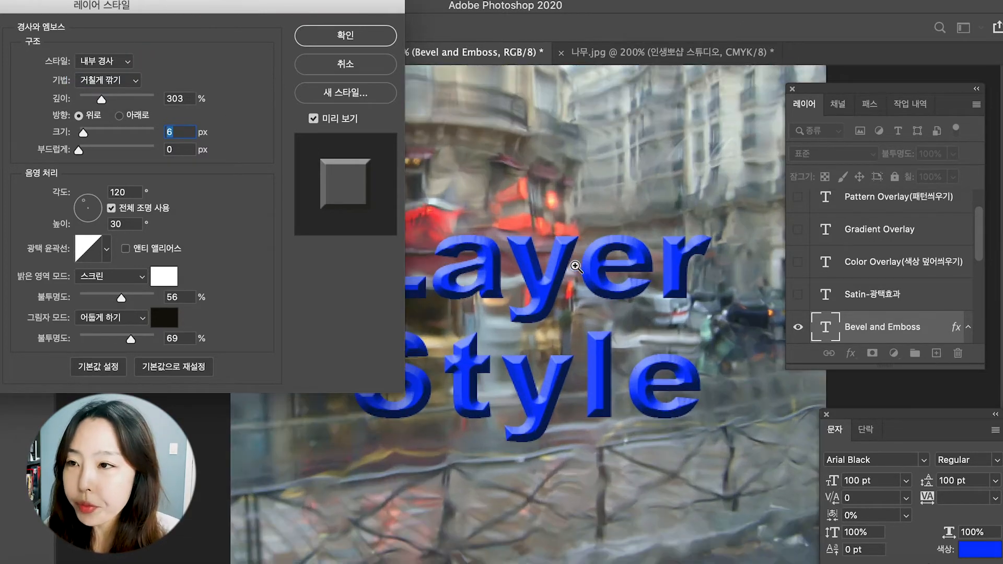
pyautogui.scroll(3, 577, 263)
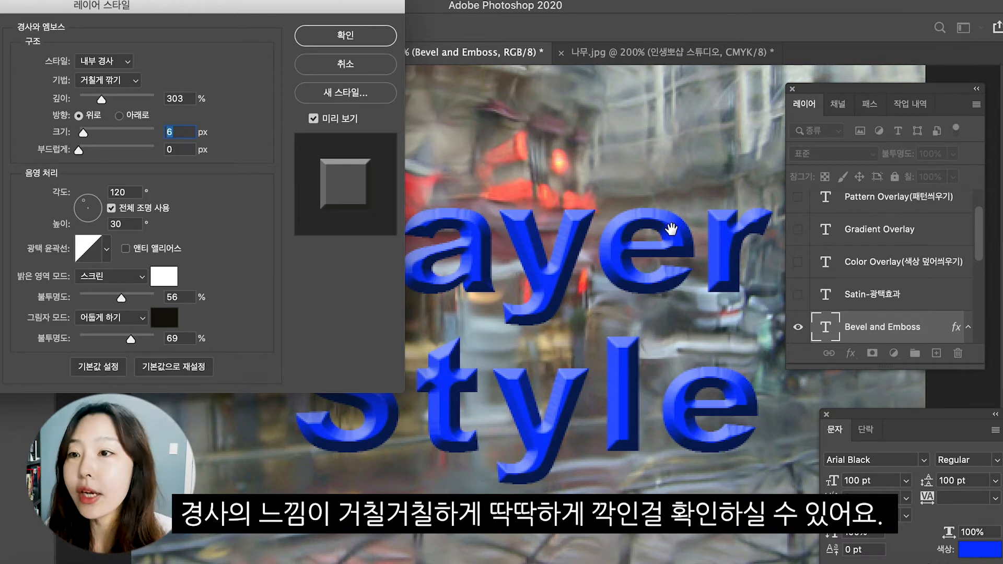
pyautogui.moveTo(101, 99); pyautogui.dragTo(164, 105)
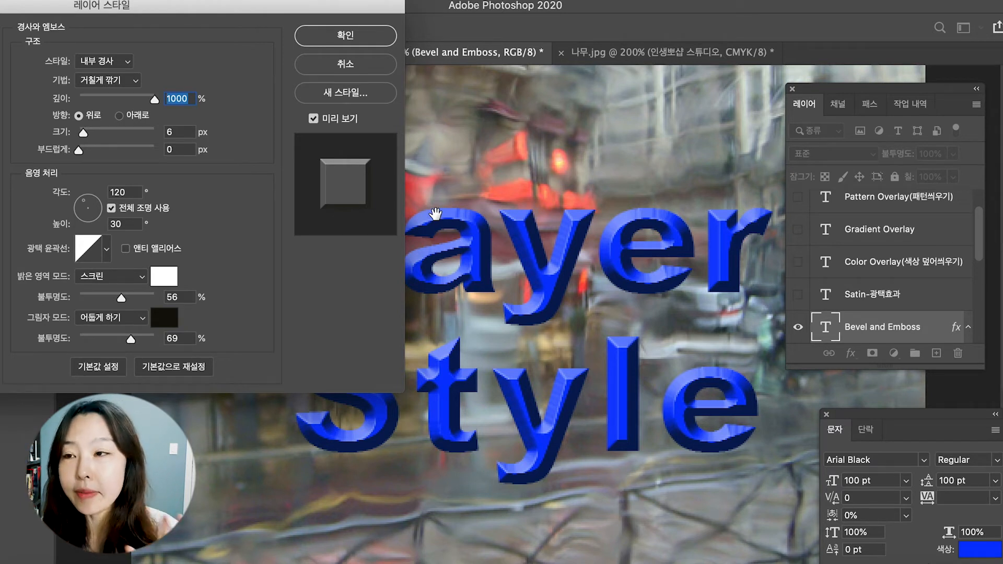
# Step: Set the blue text's bevel size (크기) to 13 px, and try Soften (부드럽게) at 4 px before setting it back to 0 px
pyautogui.moveTo(83, 134)
pyautogui.mouseDown()
pyautogui.moveTo(86, 148)
pyautogui.moveTo(134, 151)
pyautogui.moveTo(6, 153)
pyautogui.mouseUp()
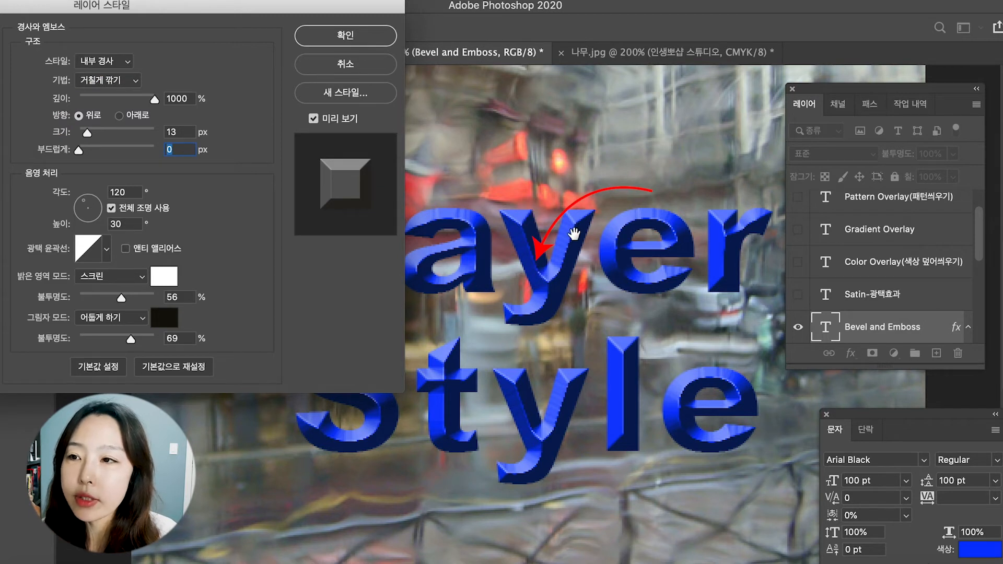
pyautogui.moveTo(83, 155); pyautogui.dragTo(96, 151)
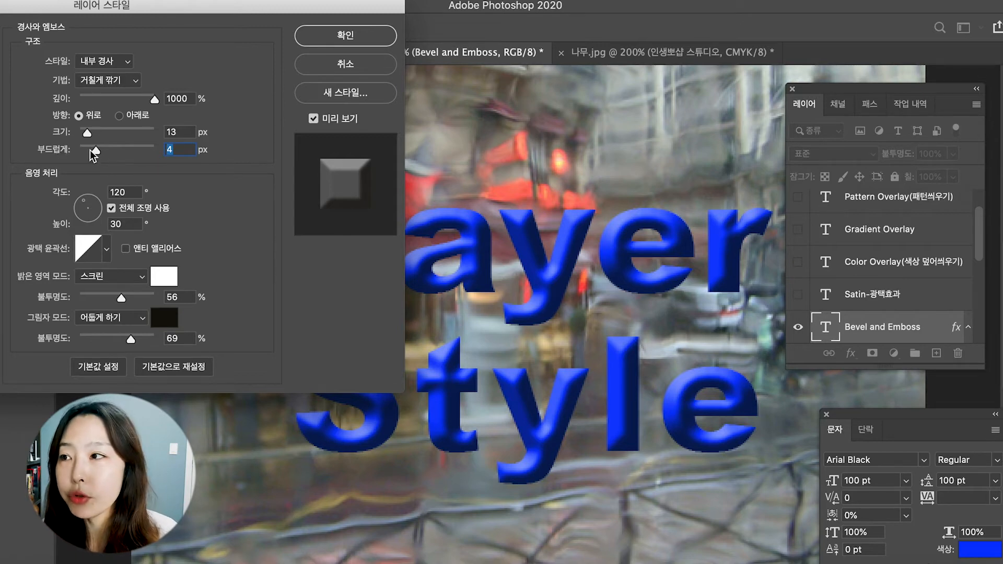
pyautogui.moveTo(95, 151); pyautogui.dragTo(80, 154)
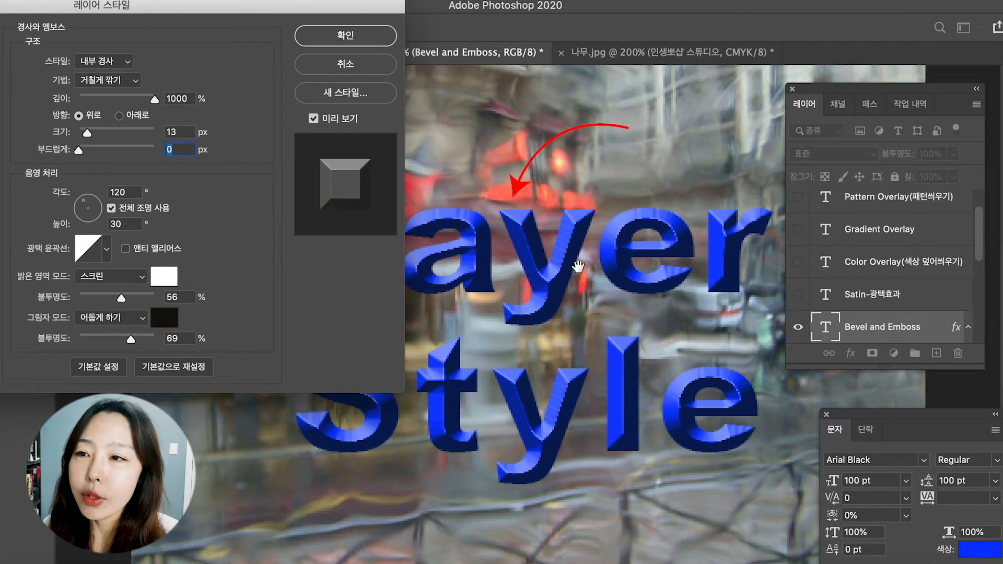
# Step: Try different light directions for the bevel shading, and set the angle (각도) to 120° and the altitude (높이) to 30°
pyautogui.moveTo(92, 205); pyautogui.dragTo(97, 207)
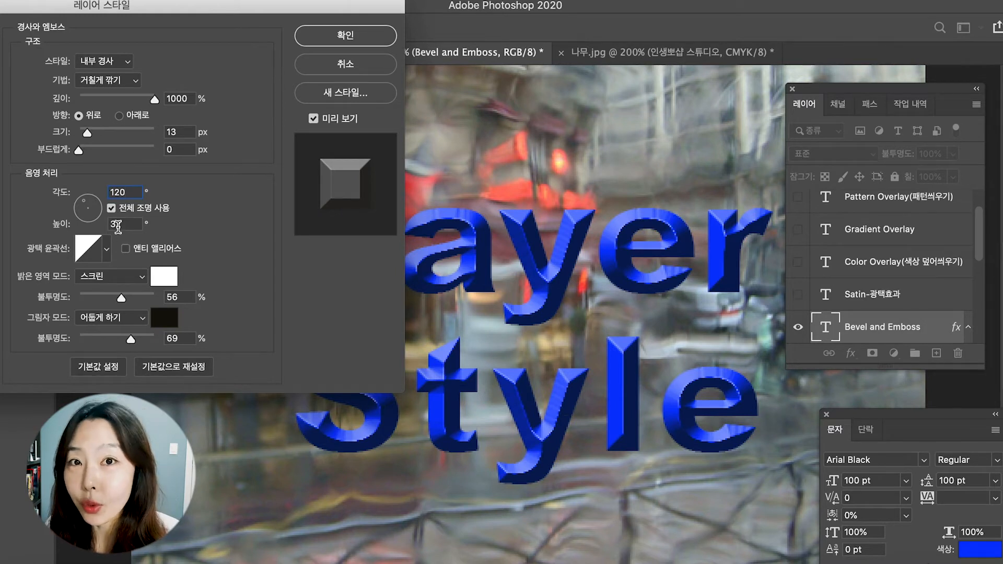
pyautogui.moveTo(87, 207); pyautogui.dragTo(86, 205)
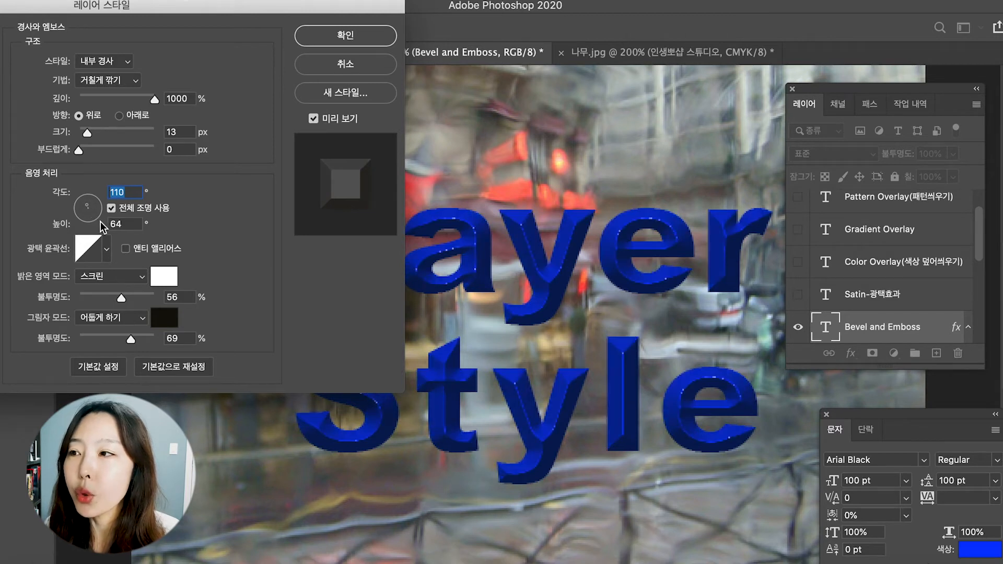
pyautogui.moveTo(84, 205); pyautogui.dragTo(83, 201)
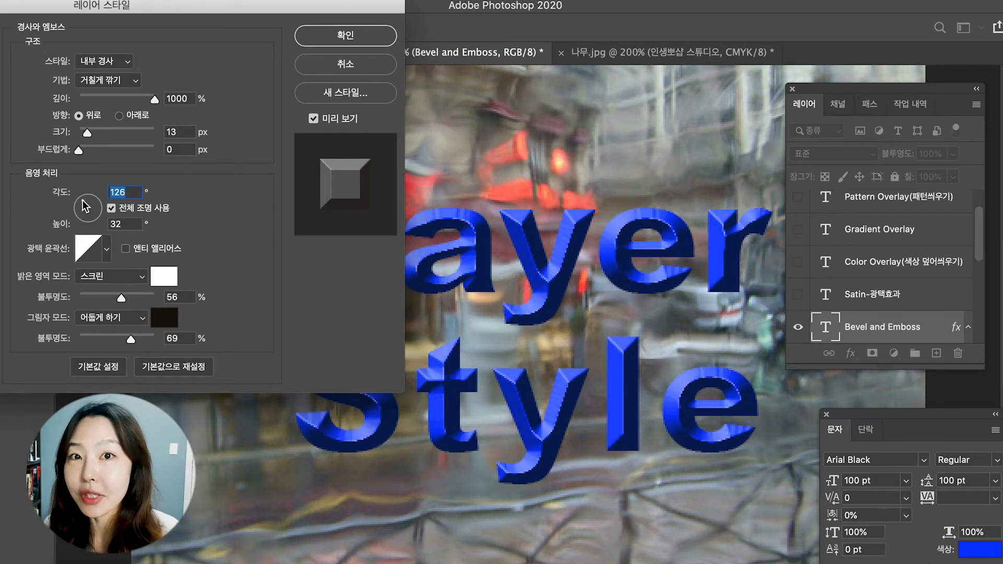
pyautogui.write('120')
pyautogui.press('Tab')
pyautogui.write('30')
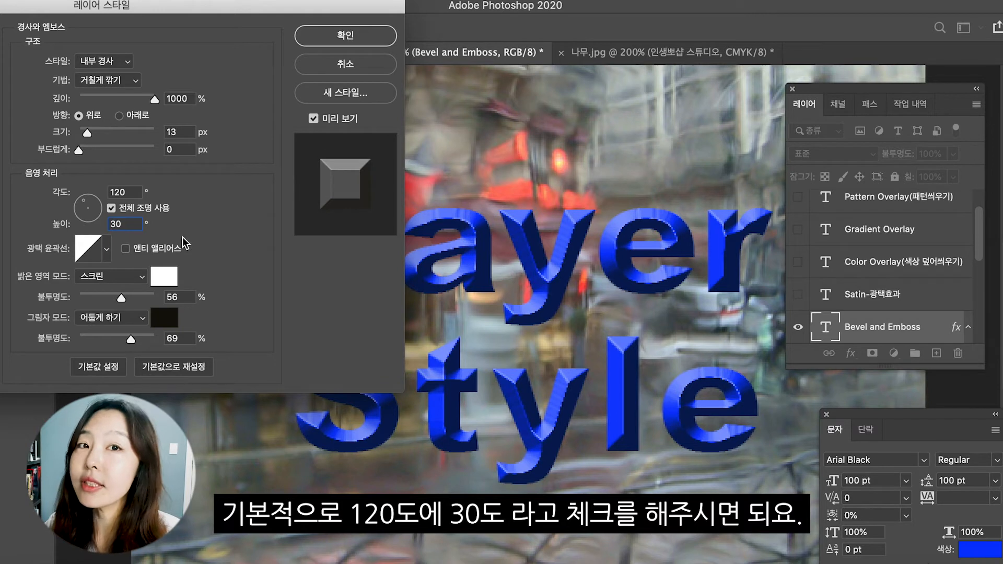
# Step: Try several gloss contours (광택 윤곽선) on the blue text's bevel and restore the straight diagonal contour
pyautogui.click(108, 249)
pyautogui.click(47, 290)
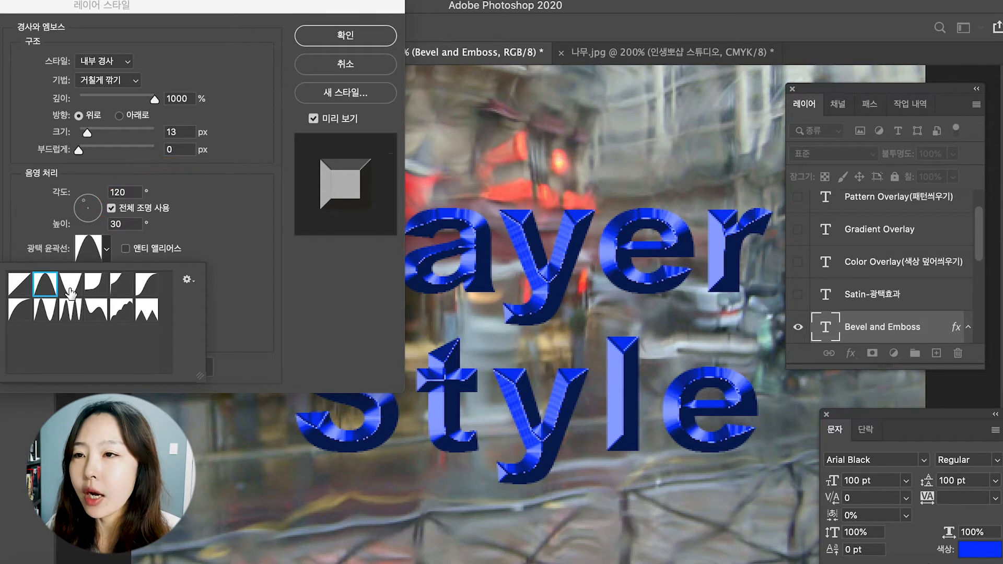
pyautogui.click(71, 287)
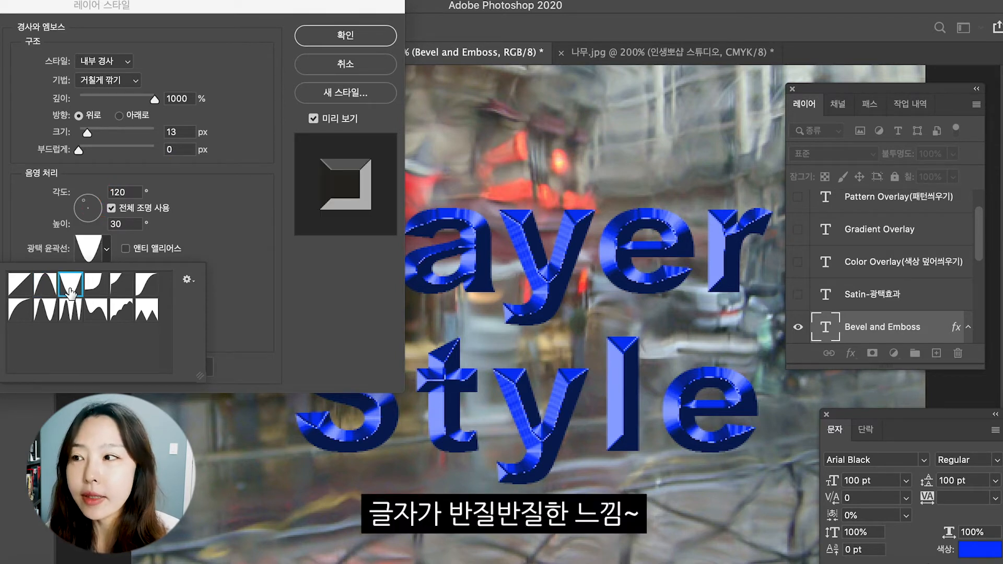
pyautogui.click(97, 292)
pyautogui.click(124, 296)
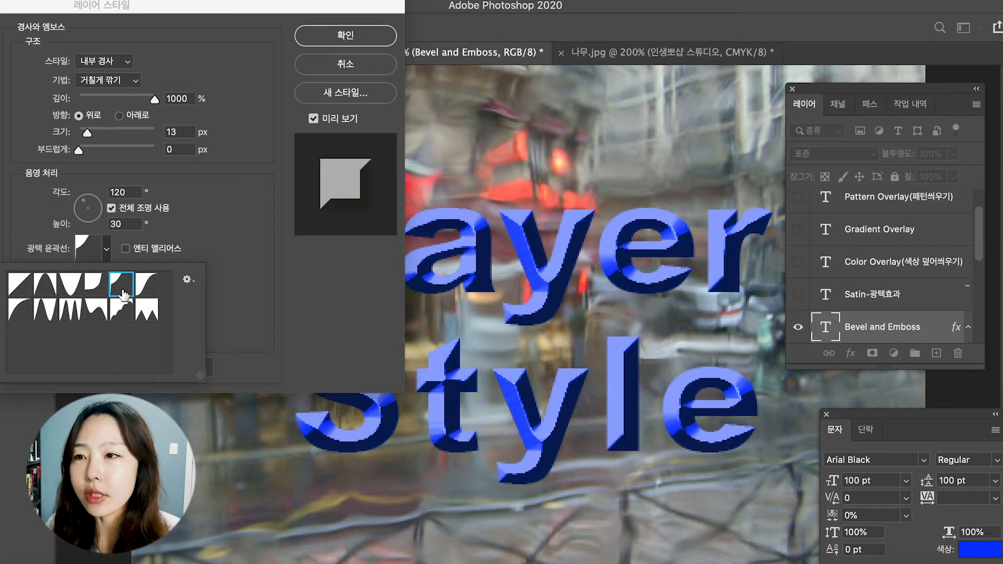
pyautogui.click(152, 295)
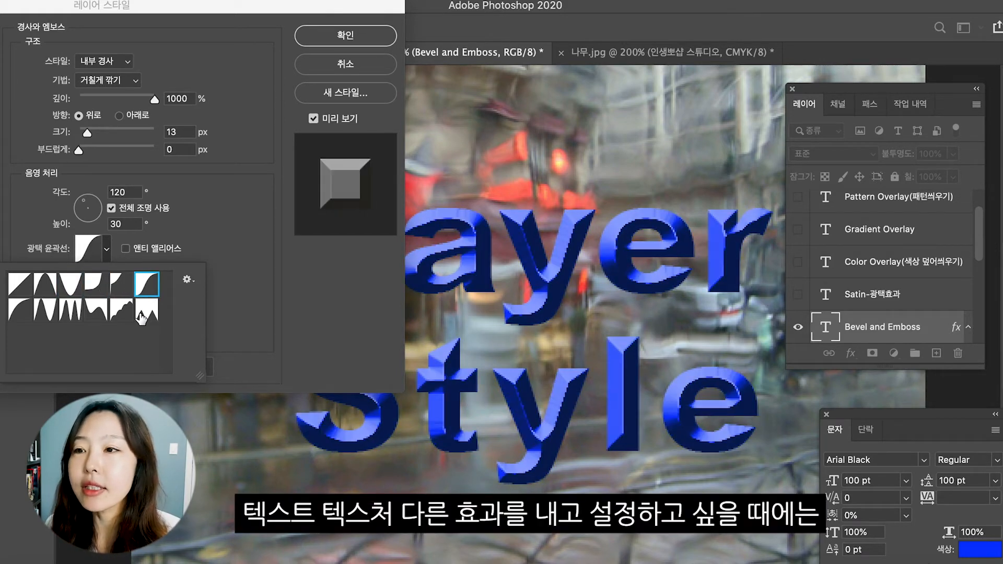
pyautogui.click(145, 314)
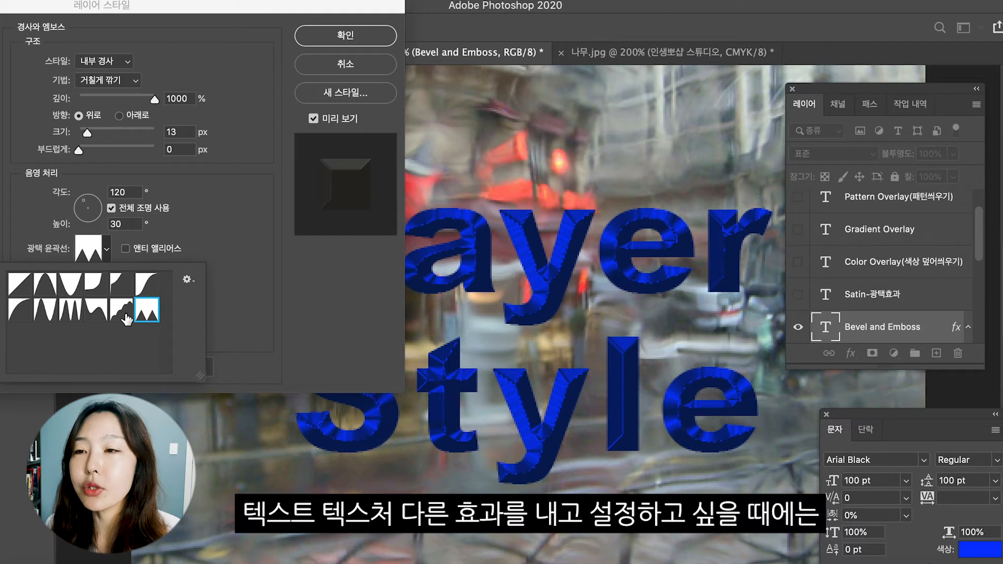
pyautogui.click(126, 319)
pyautogui.click(18, 289)
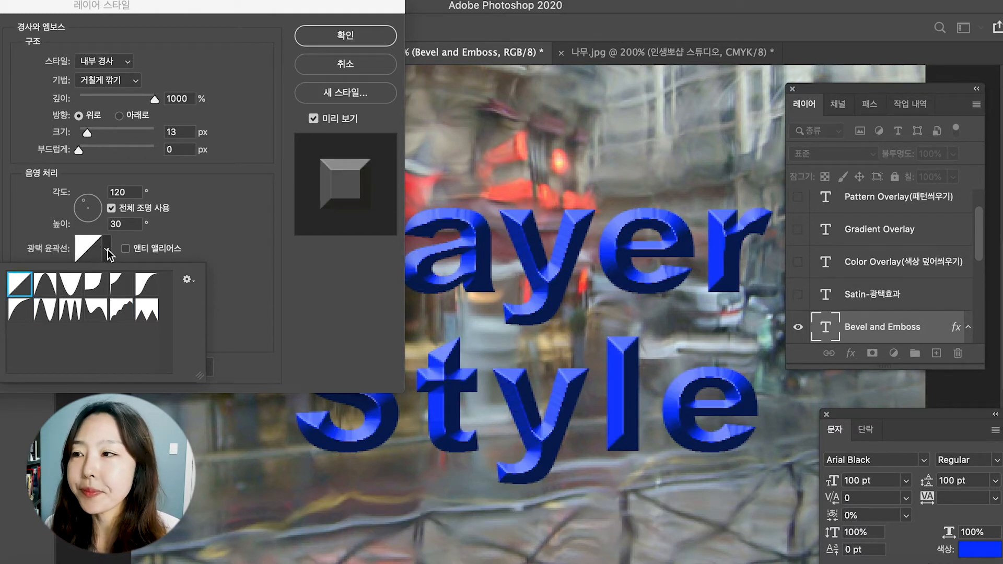
pyautogui.click(106, 251)
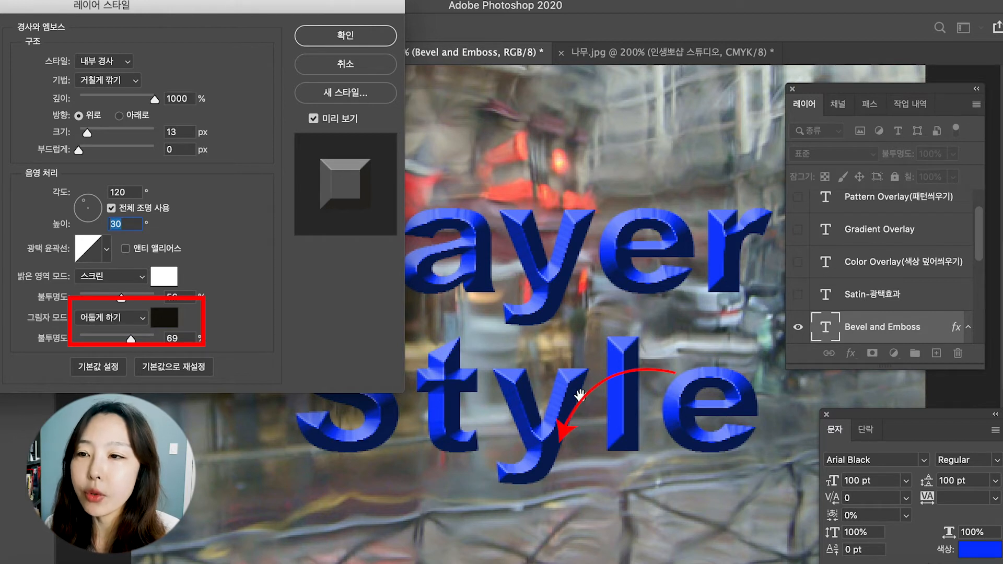
# Step: Change the blue text's bevel style to Emboss (엠보스) with a depth of 313% and a size of 3 px
pyautogui.click(91, 61)
pyautogui.click(111, 73)
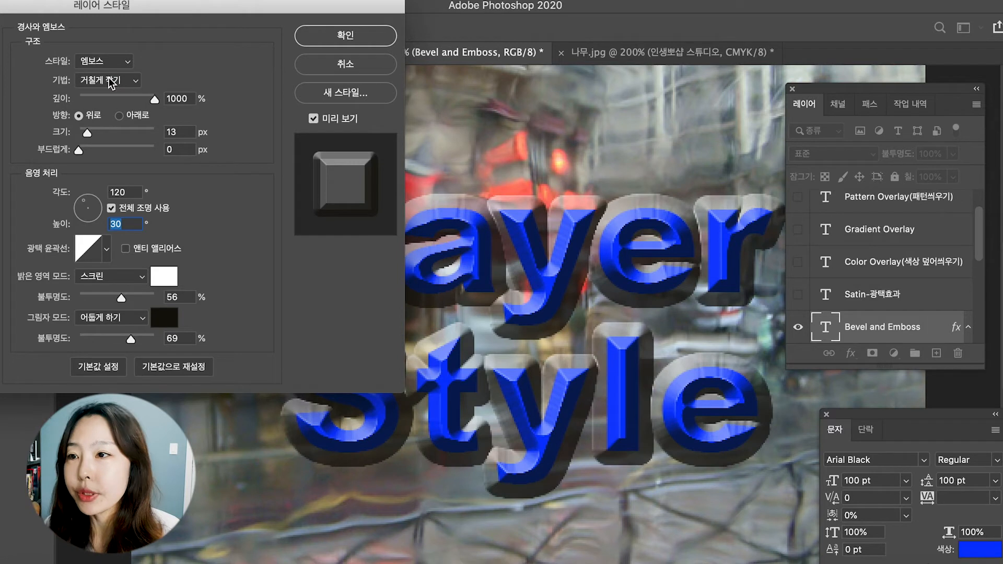
pyautogui.moveTo(154, 99); pyautogui.dragTo(81, 133)
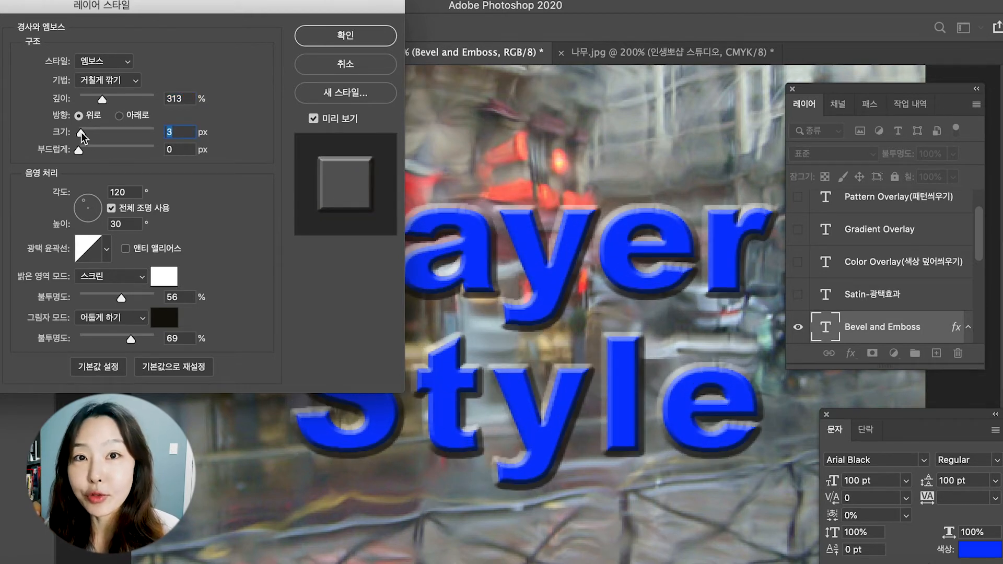
# Step: Switch the blue text's bevel style to Pillow Emboss (쿠션 엠보스) and view it on the whole text
pyautogui.click(107, 63)
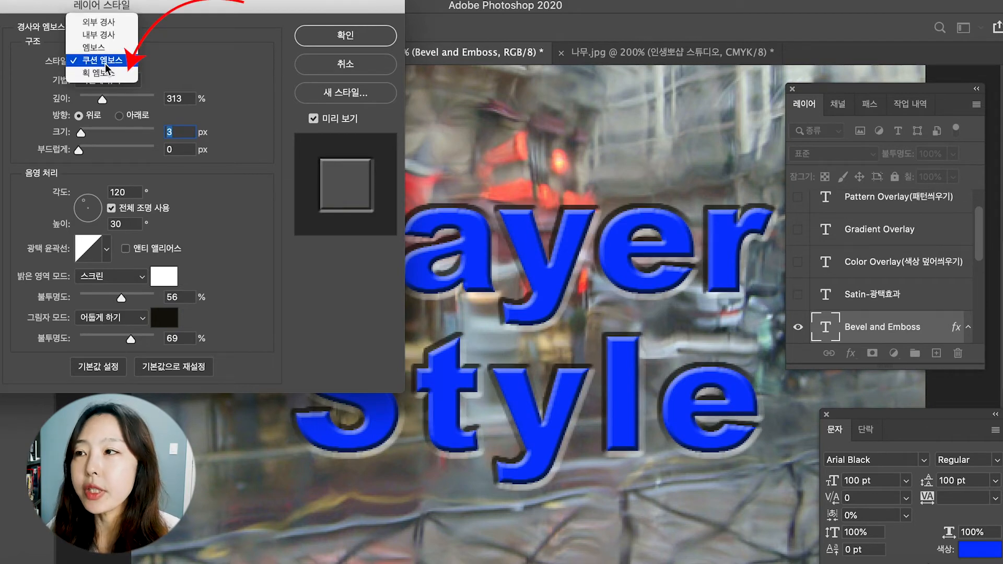
pyautogui.click(106, 64)
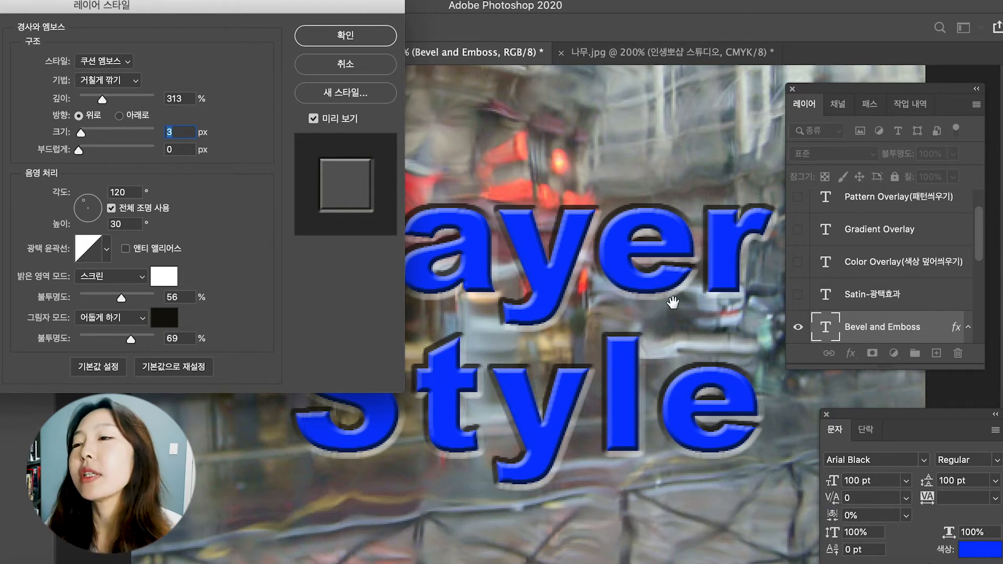
pyautogui.press('super+minus')
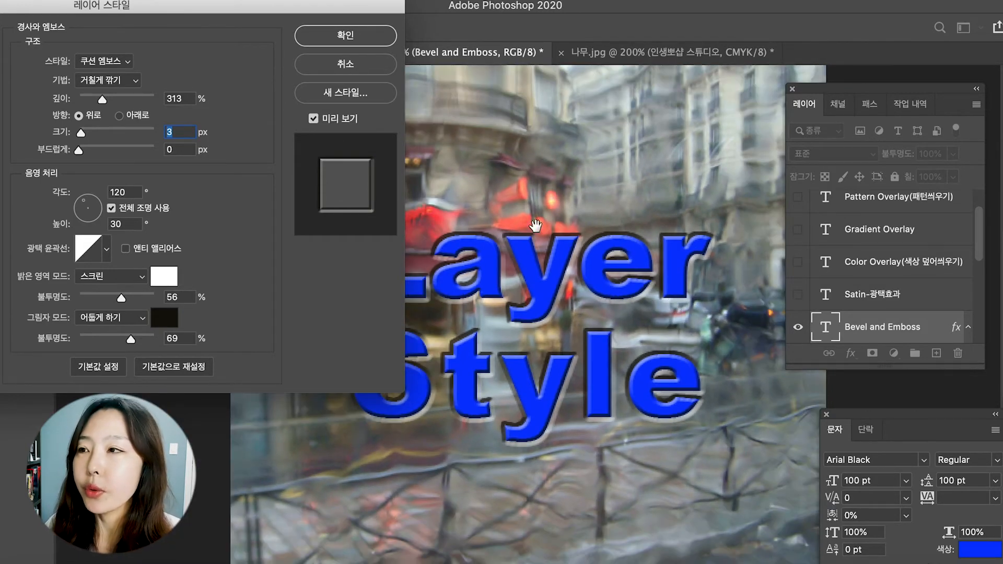
# Step: Try the Inner Bevel (내부 경사) style on the blue text again and discard all its layer style changes
pyautogui.click(107, 62)
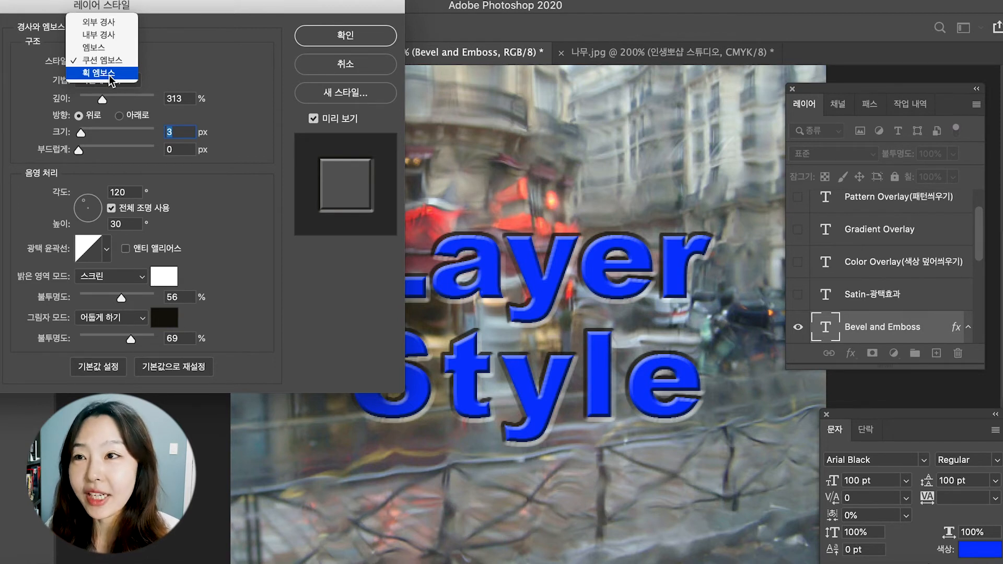
pyautogui.click(121, 34)
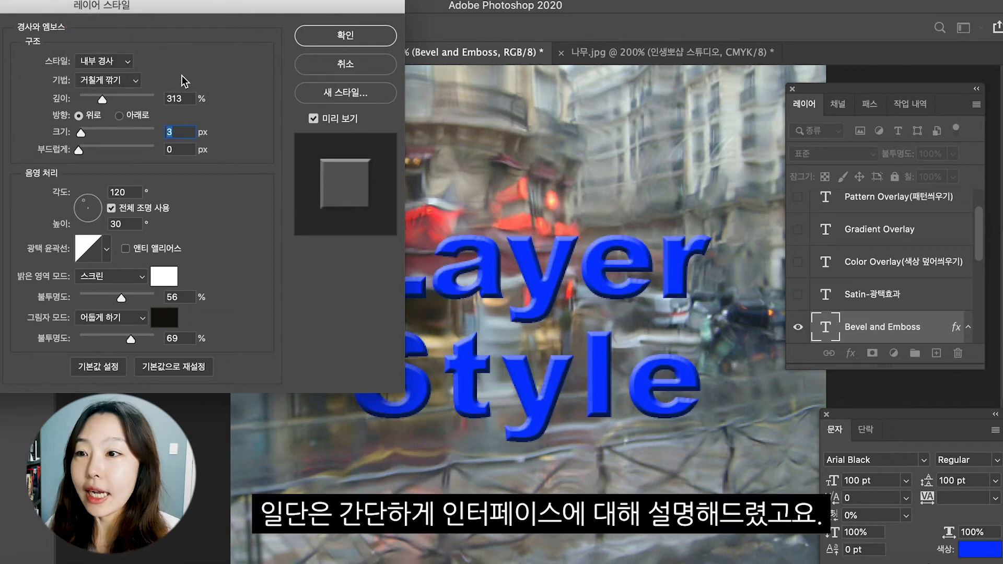
pyautogui.click(356, 66)
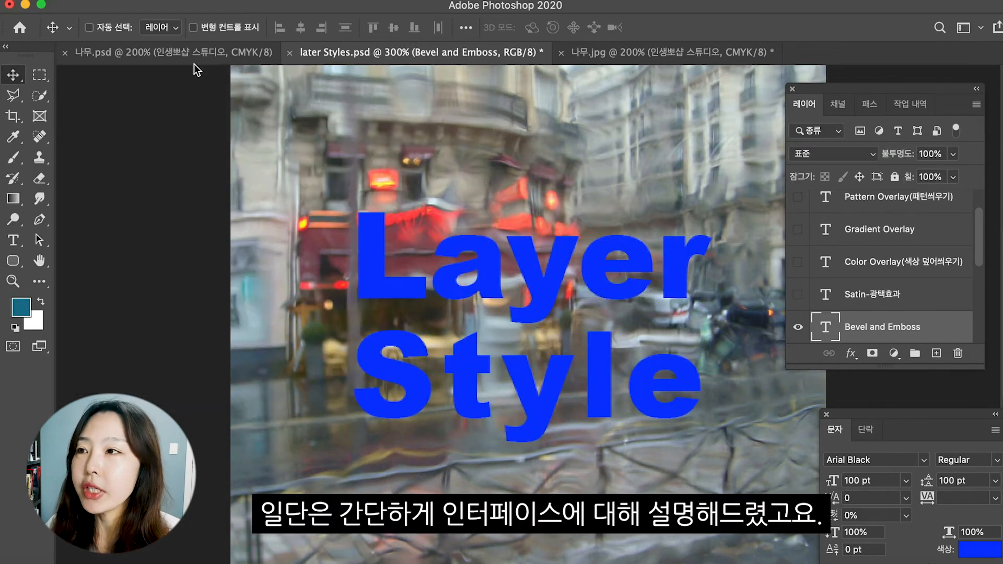
# Step: Apply Bevel and Emboss to the red text on the wood image with Pillow Emboss (쿠션 엠보스), 230% depth and 6 px size
pyautogui.click(196, 52)
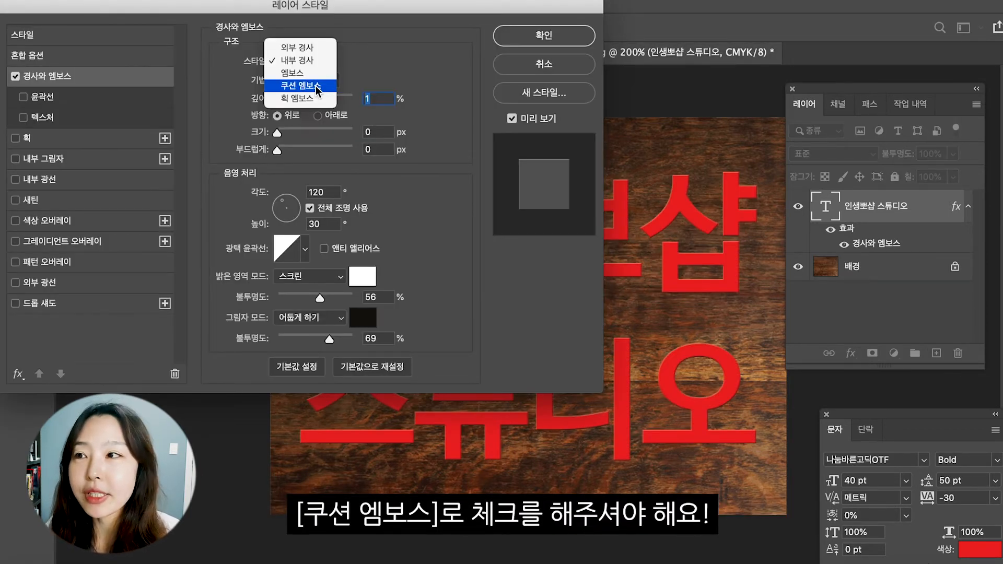
pyautogui.click(317, 90)
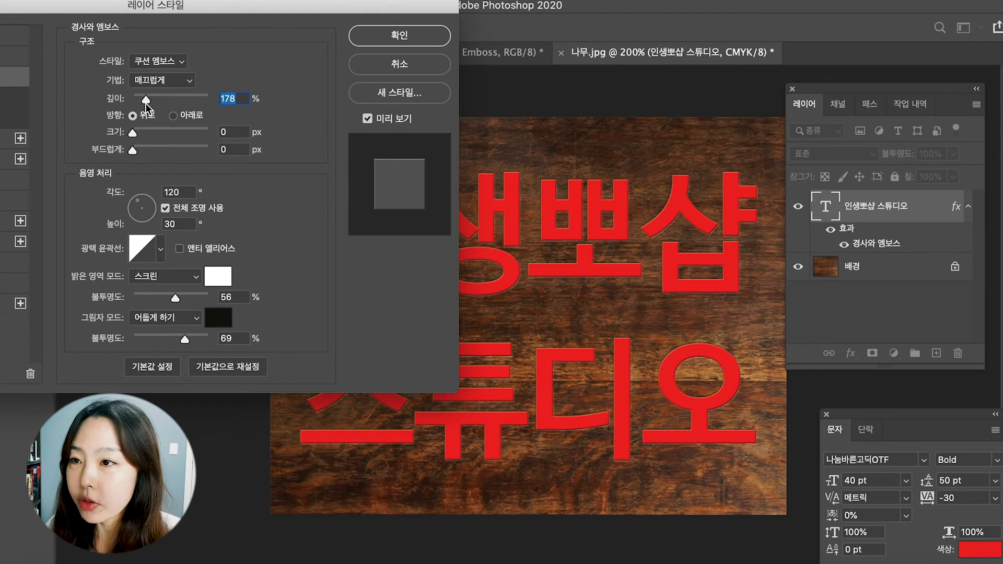
pyautogui.moveTo(146, 102); pyautogui.dragTo(149, 103)
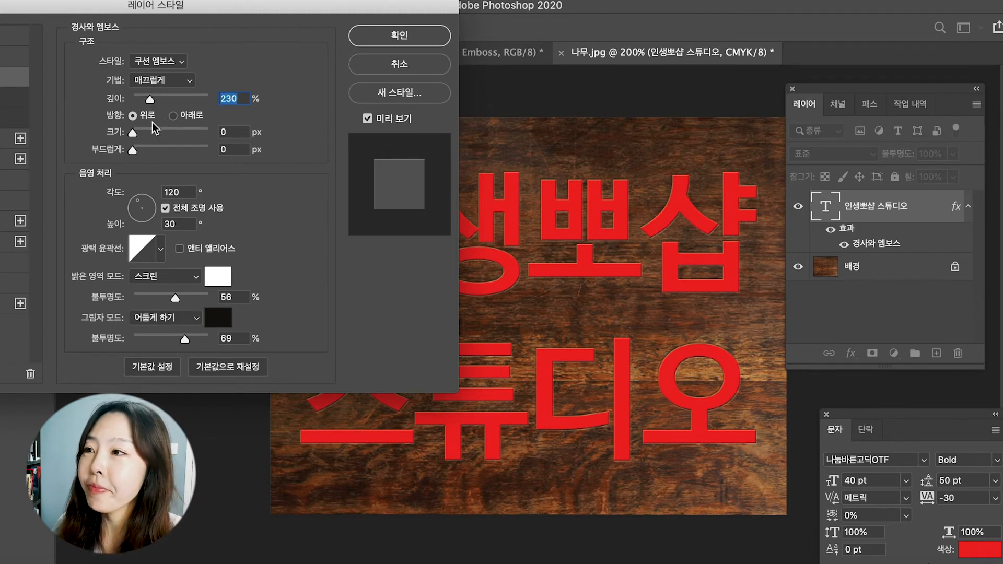
pyautogui.click(136, 133)
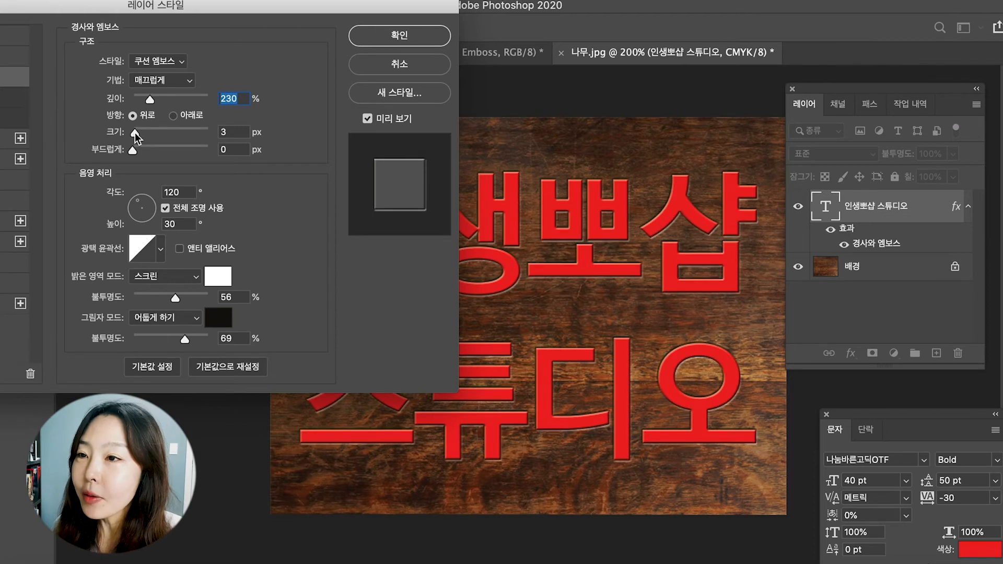
pyautogui.moveTo(135, 133); pyautogui.dragTo(138, 132)
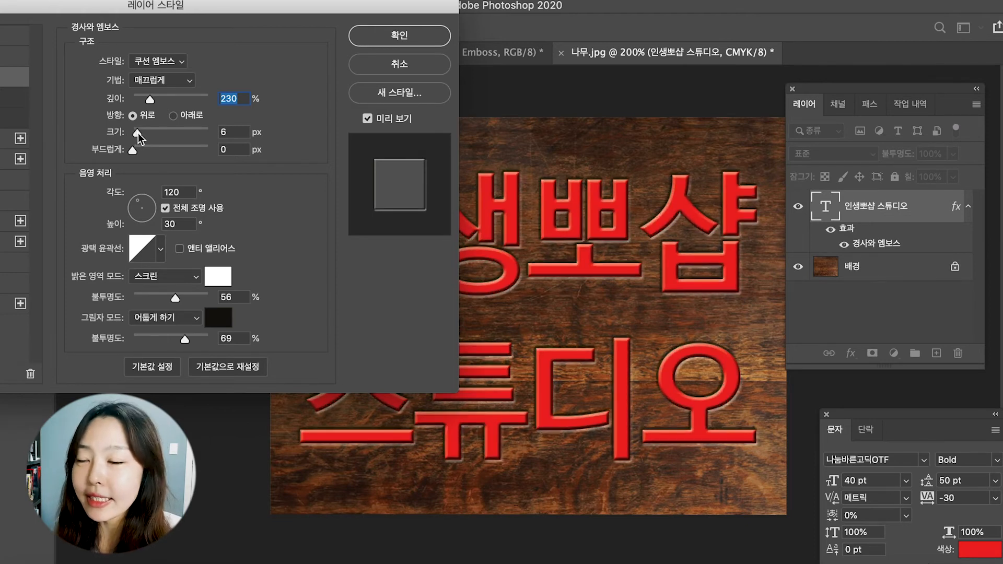
pyautogui.moveTo(138, 133); pyautogui.dragTo(139, 133)
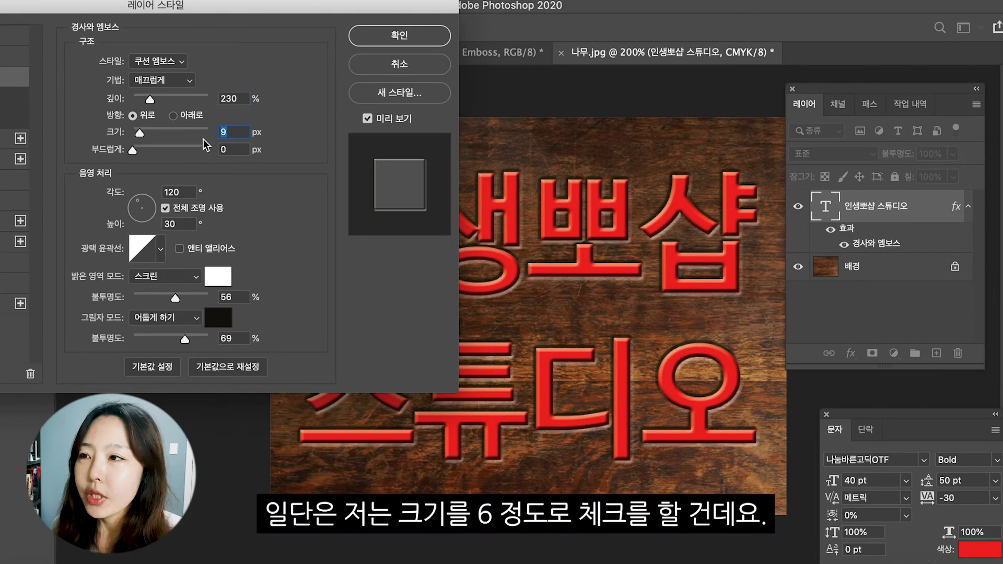
pyautogui.write('6')
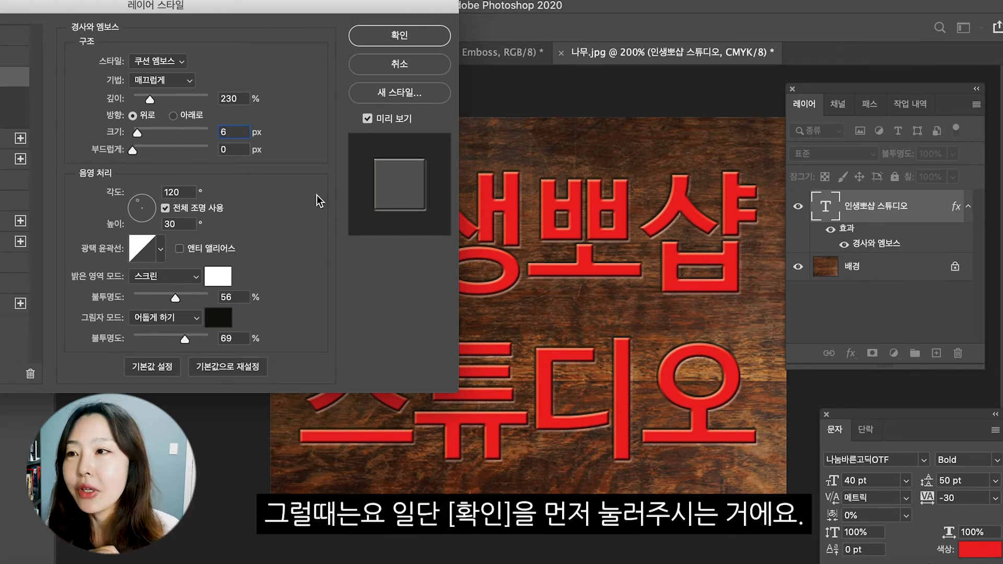
pyautogui.click(404, 36)
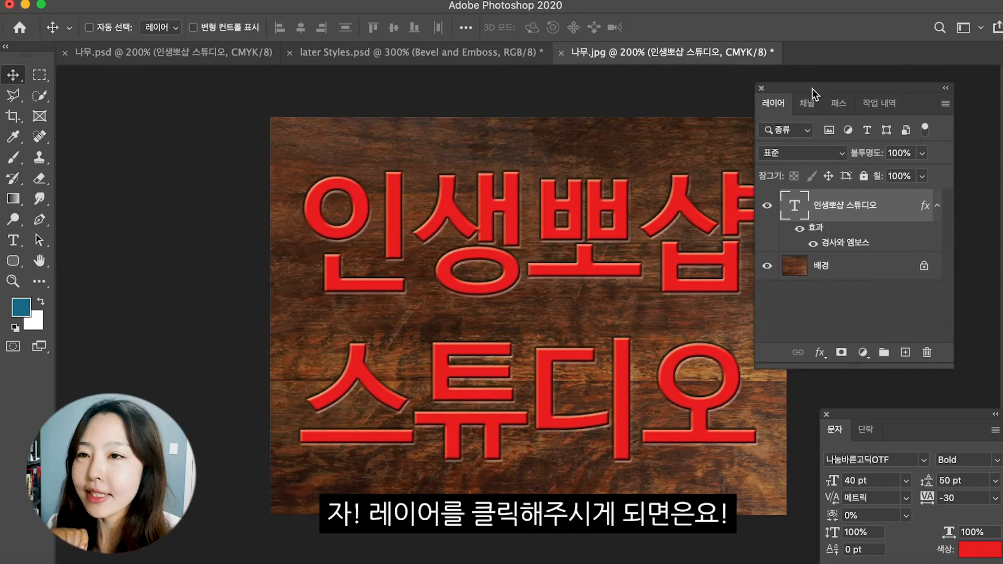
# Step: Move the layer list over the wood image, next to the red text
pyautogui.moveTo(813, 94); pyautogui.dragTo(634, 74)
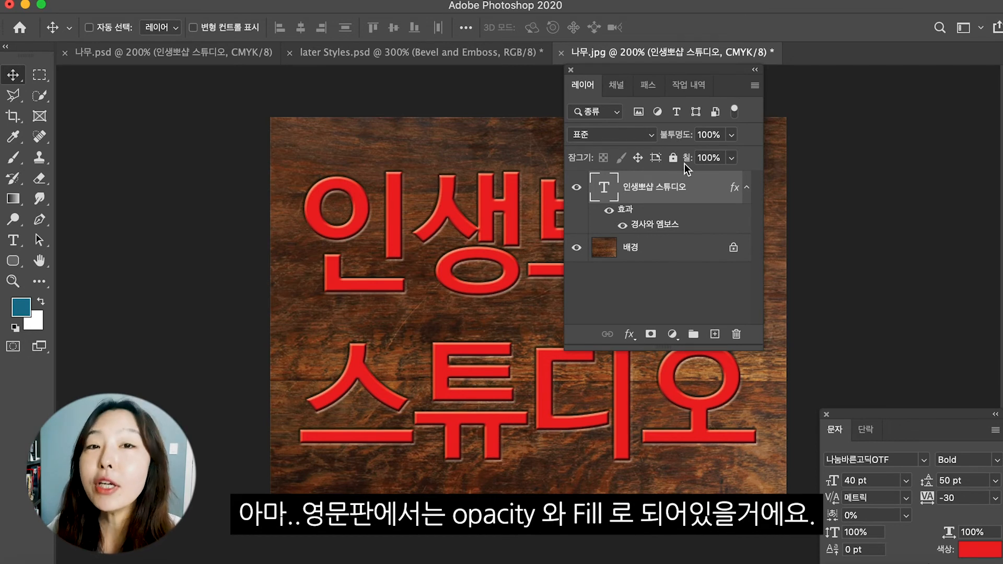
# Step: Try lowering the red text layer's opacity (불투명도) to 36% to see how it affects both the color and the bevel
pyautogui.click(732, 136)
pyautogui.moveTo(731, 155); pyautogui.dragTo(670, 156)
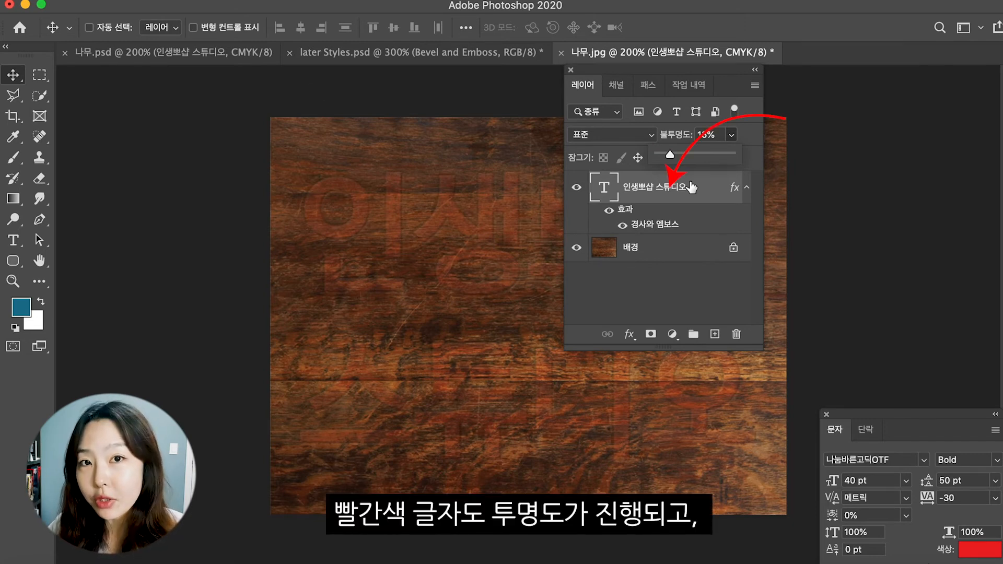
pyautogui.moveTo(670, 155); pyautogui.dragTo(694, 158)
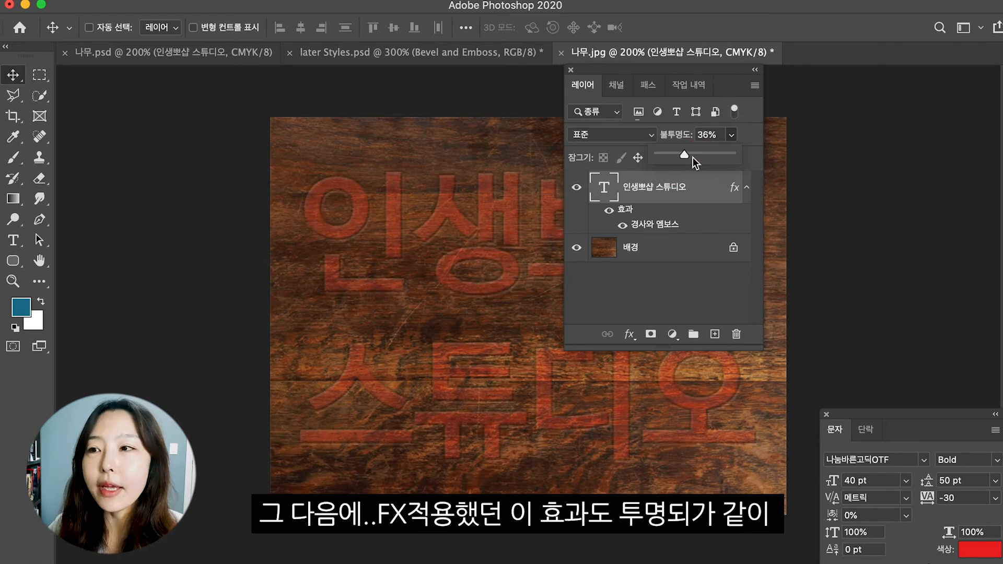
pyautogui.click(629, 334)
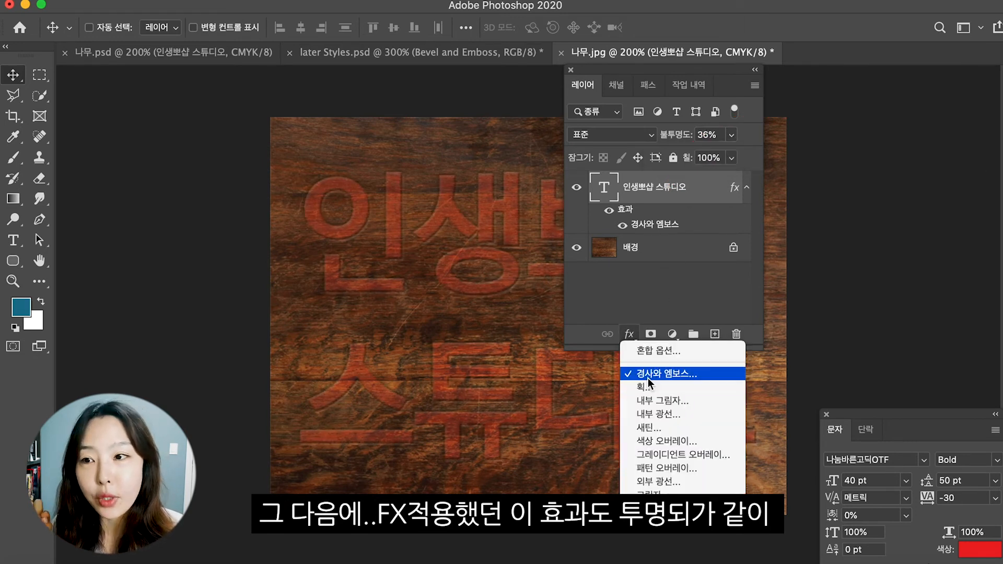
pyautogui.click(629, 335)
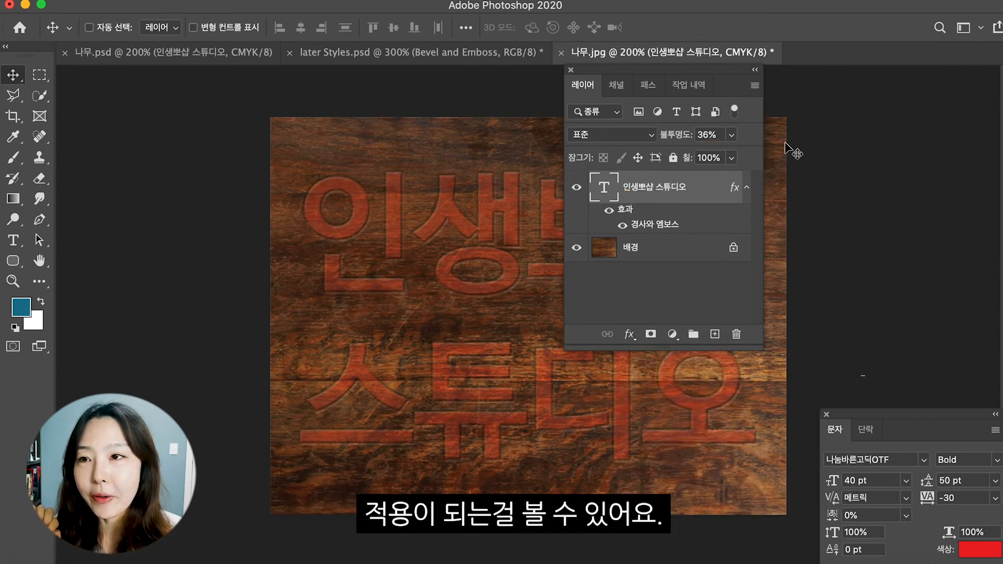
# Step: Restore the text layer's opacity to 100% and reduce its fill (칠) to 0%
pyautogui.moveTo(732, 135); pyautogui.dragTo(672, 180)
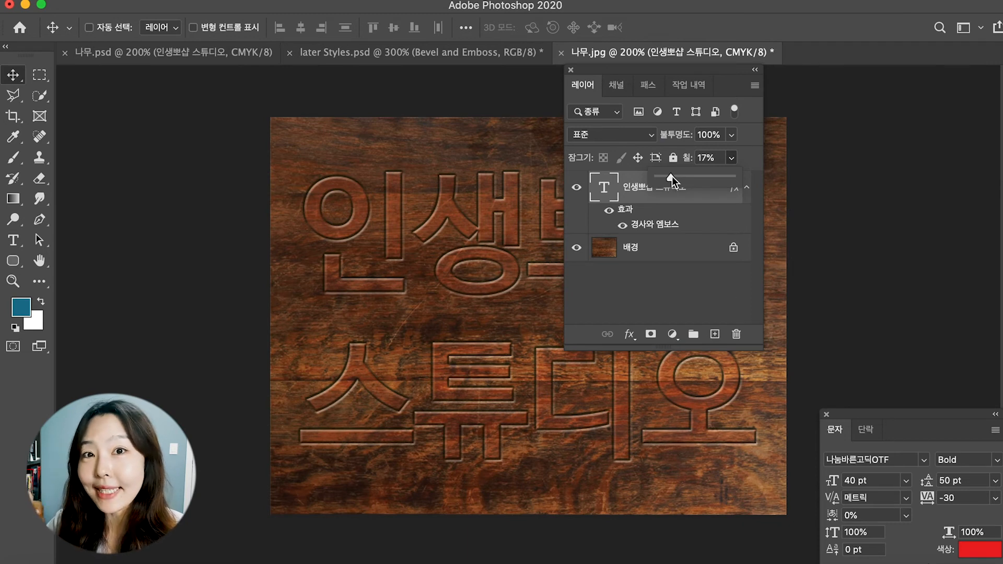
pyautogui.moveTo(672, 181); pyautogui.dragTo(658, 178)
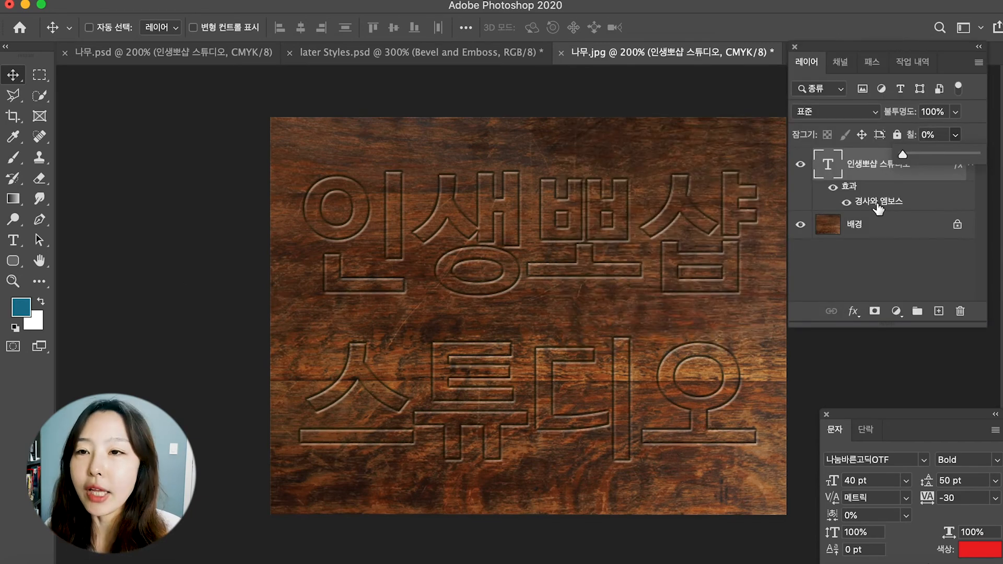
# Step: Edit the text's Bevel and Emboss, keeping Pillow Emboss (쿠션 엠보스) and changing the technique to Chisel Hard (거칠게 깎기)
pyautogui.doubleClick(888, 204)
pyautogui.moveTo(401, 7); pyautogui.dragTo(225, 7)
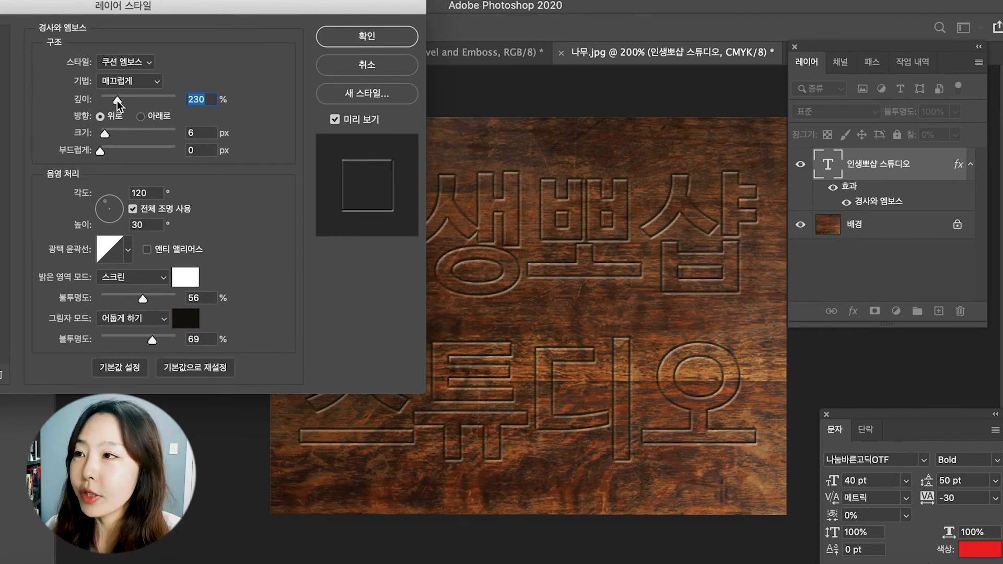
pyautogui.click(123, 60)
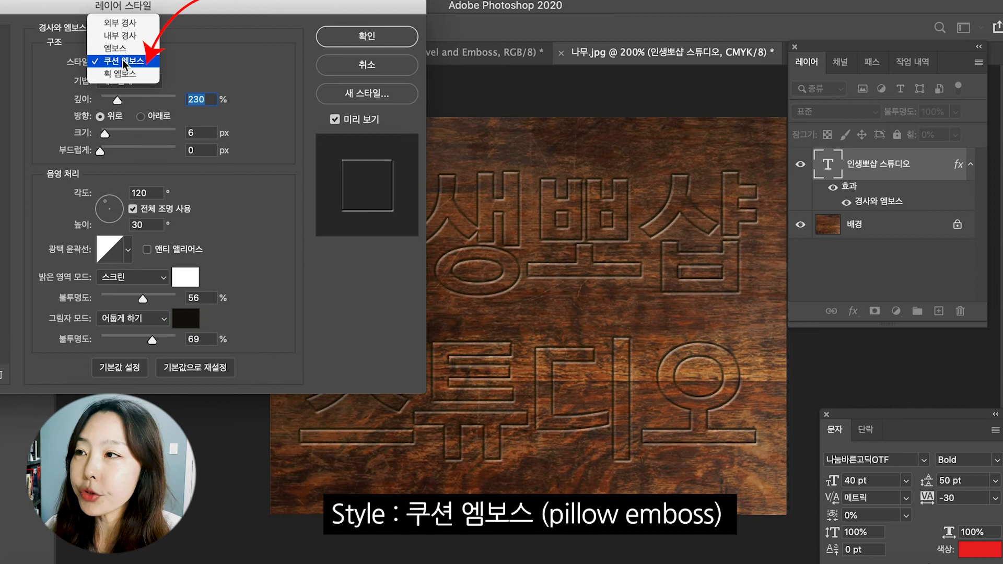
pyautogui.click(122, 59)
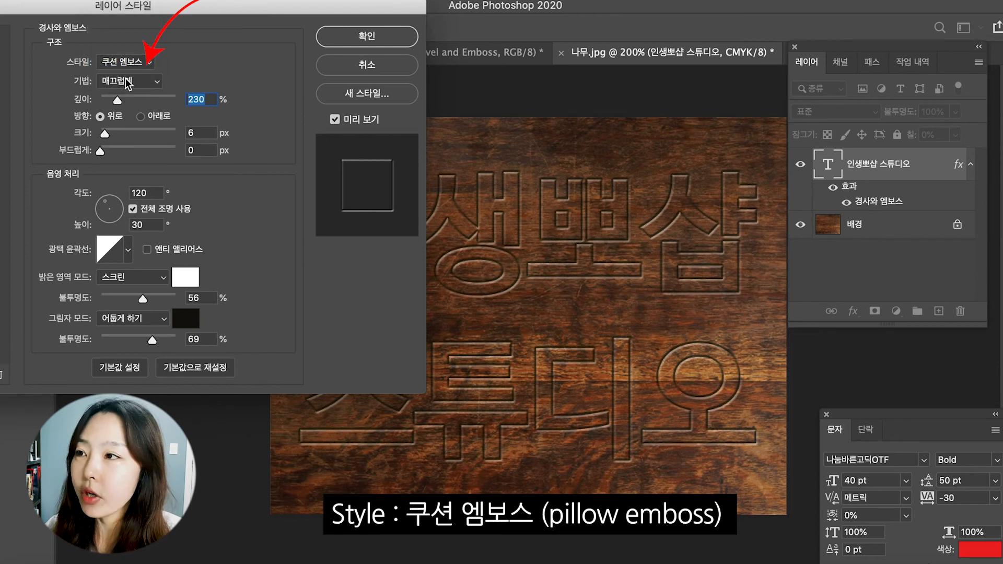
pyautogui.click(127, 82)
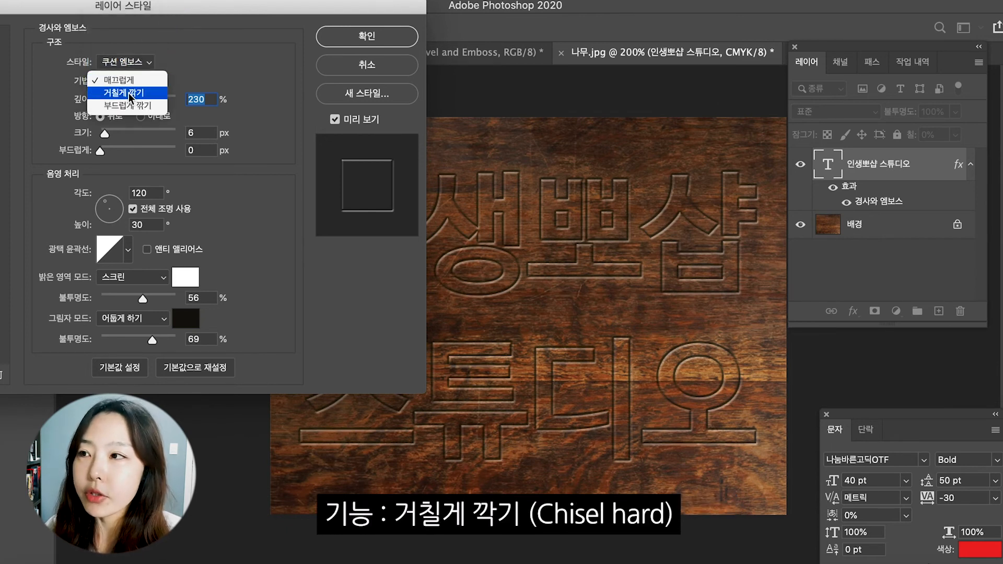
pyautogui.click(128, 93)
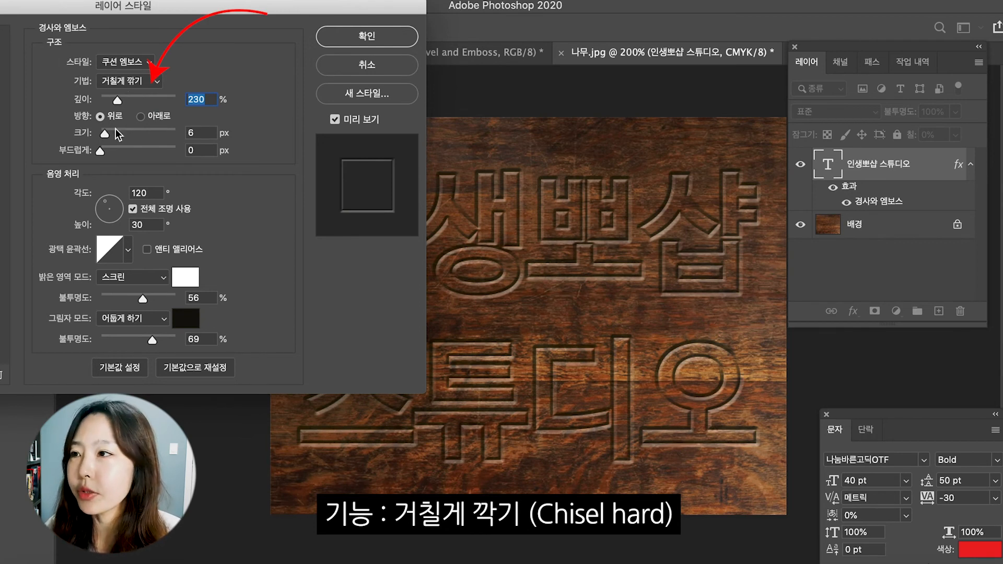
# Step: Keep the bevel size at 6 px and soften at 0 px, and raise the depth to 1000%
pyautogui.moveTo(106, 136); pyautogui.dragTo(104, 134)
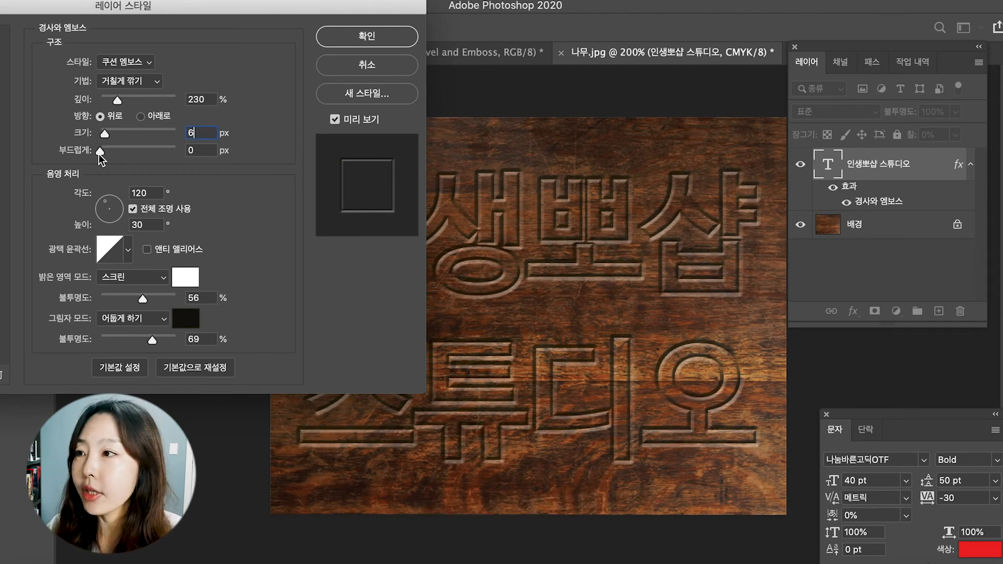
pyautogui.press('Tab')
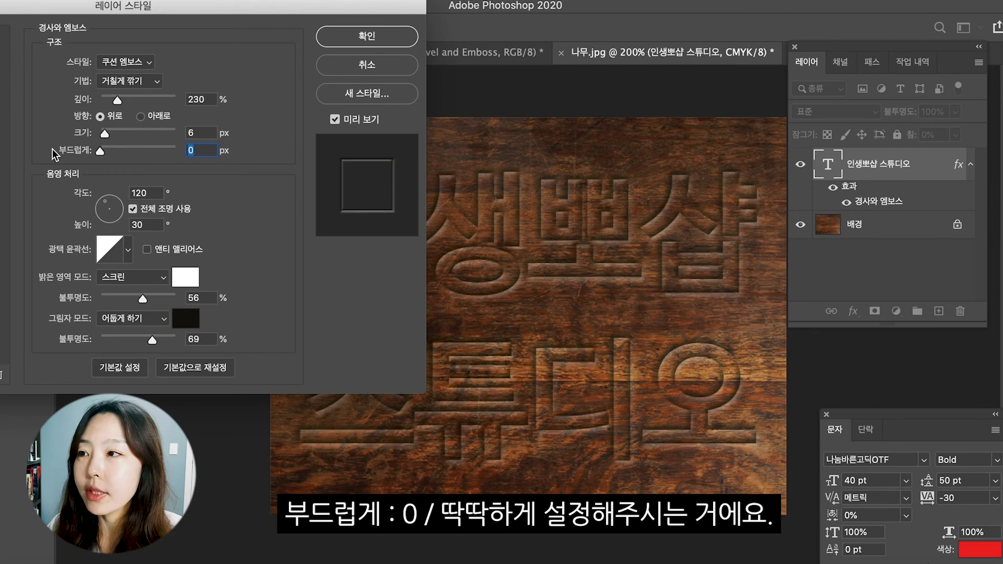
pyautogui.moveTo(117, 101); pyautogui.dragTo(187, 102)
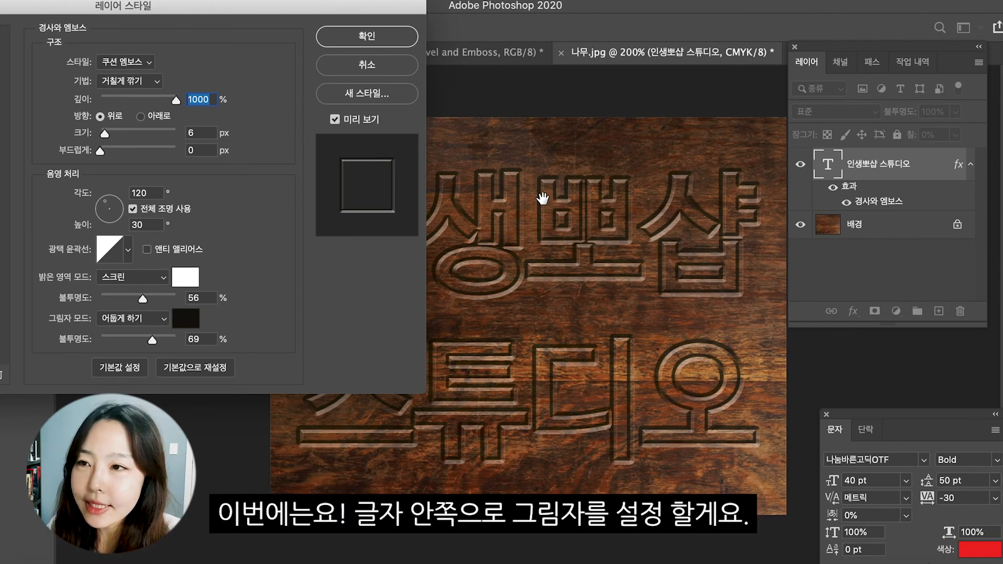
# Step: Add an Inner Shadow (내부 그림자) to the text and switch it off and on to compare the effect
pyautogui.moveTo(231, 7); pyautogui.dragTo(472, 7)
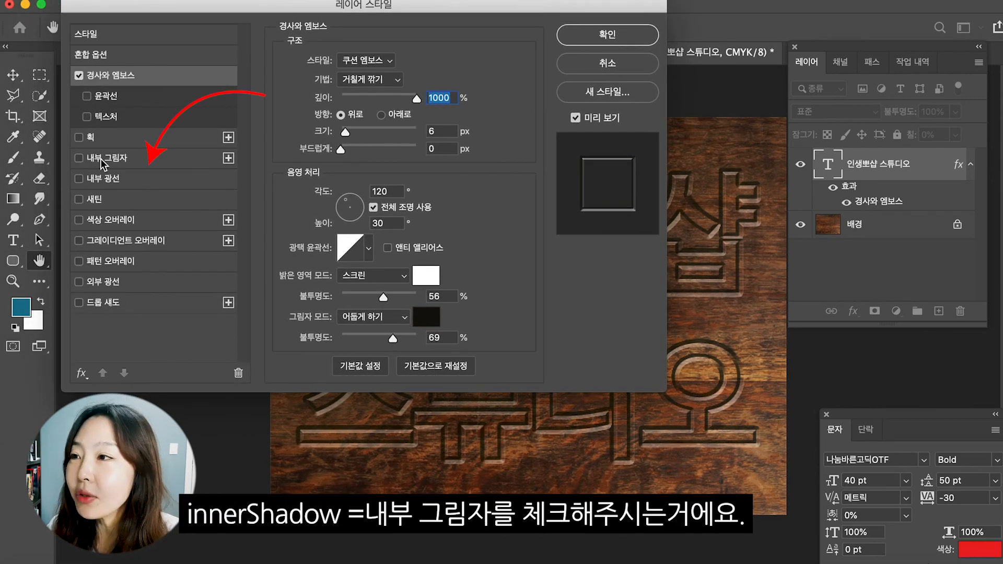
pyautogui.click(120, 165)
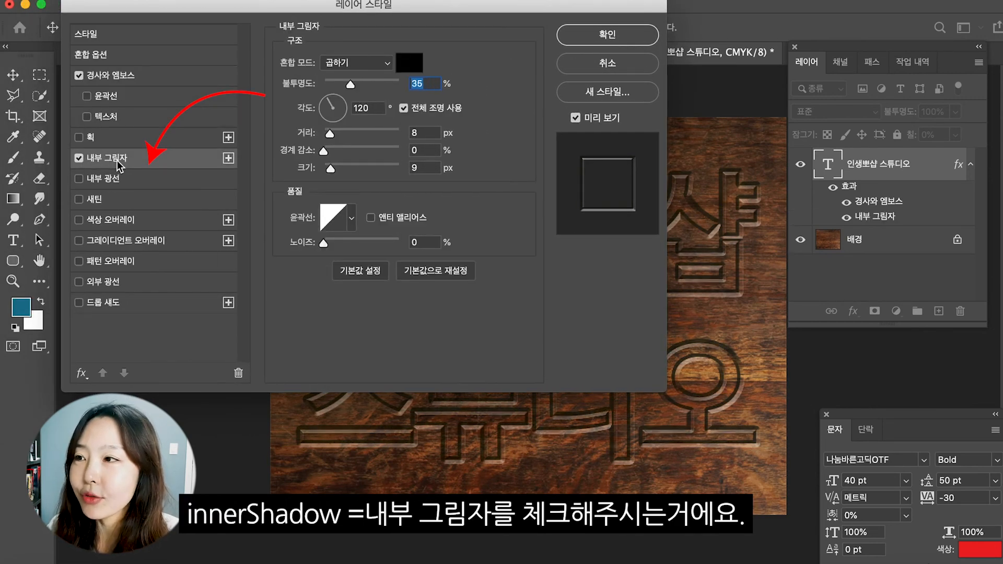
pyautogui.moveTo(254, 13); pyautogui.dragTo(906, 57)
pyautogui.click(731, 207)
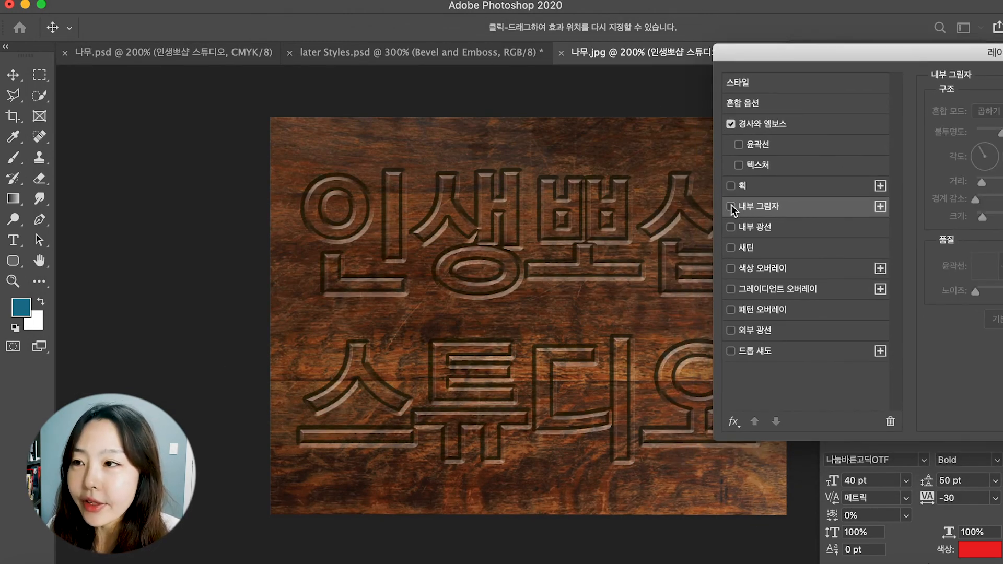
pyautogui.click(731, 208)
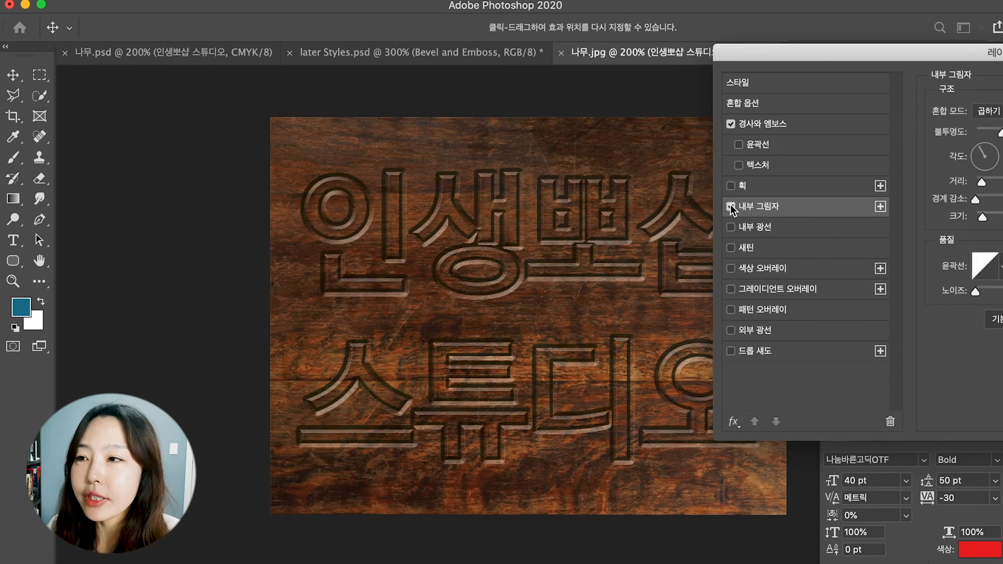
# Step: Set the inner shadow's distance (거리) to 6 px
pyautogui.moveTo(830, 62); pyautogui.dragTo(808, 111)
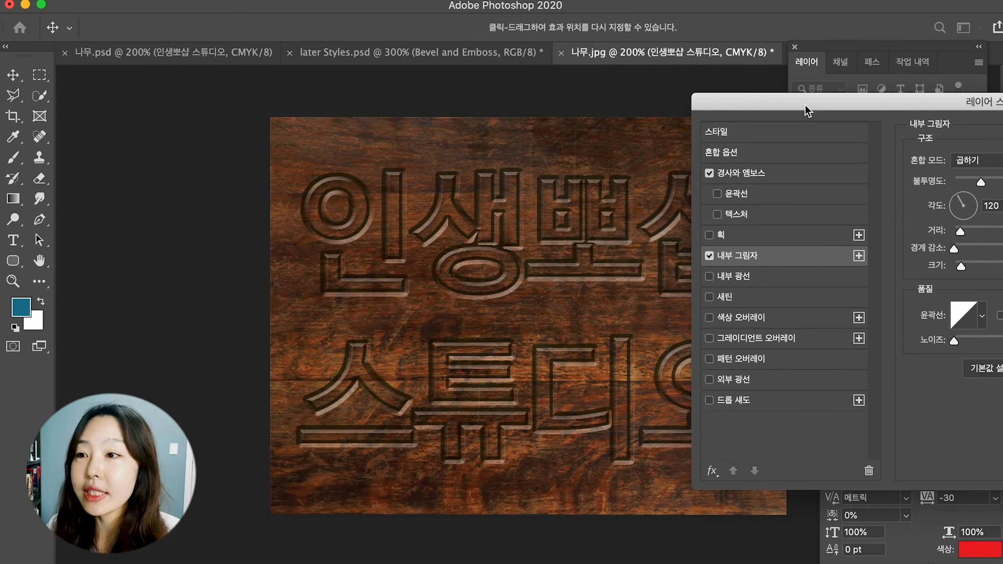
pyautogui.moveTo(809, 111); pyautogui.dragTo(3, 34)
pyautogui.moveTo(137, 27); pyautogui.dragTo(36, 24)
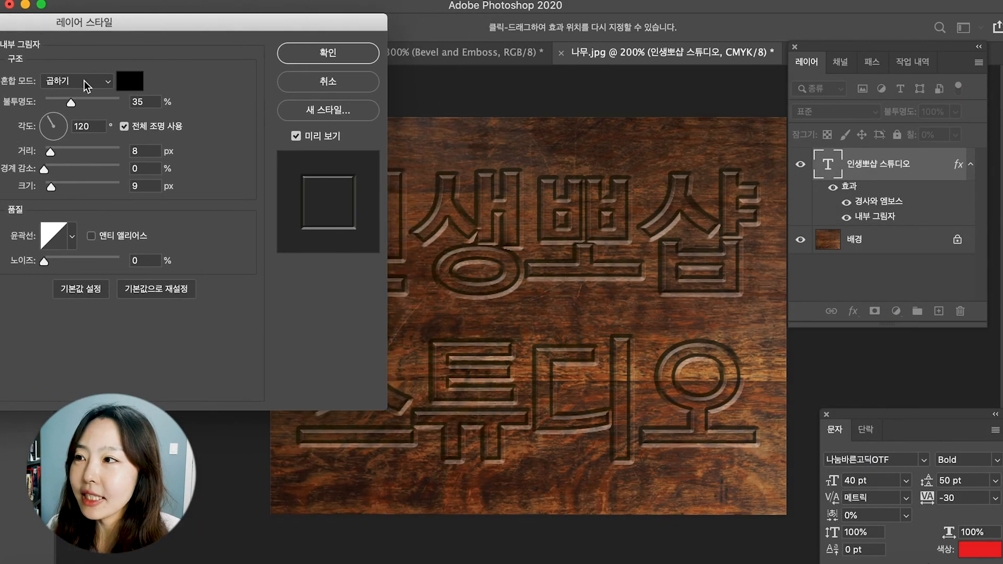
pyautogui.moveTo(51, 152); pyautogui.dragTo(49, 155)
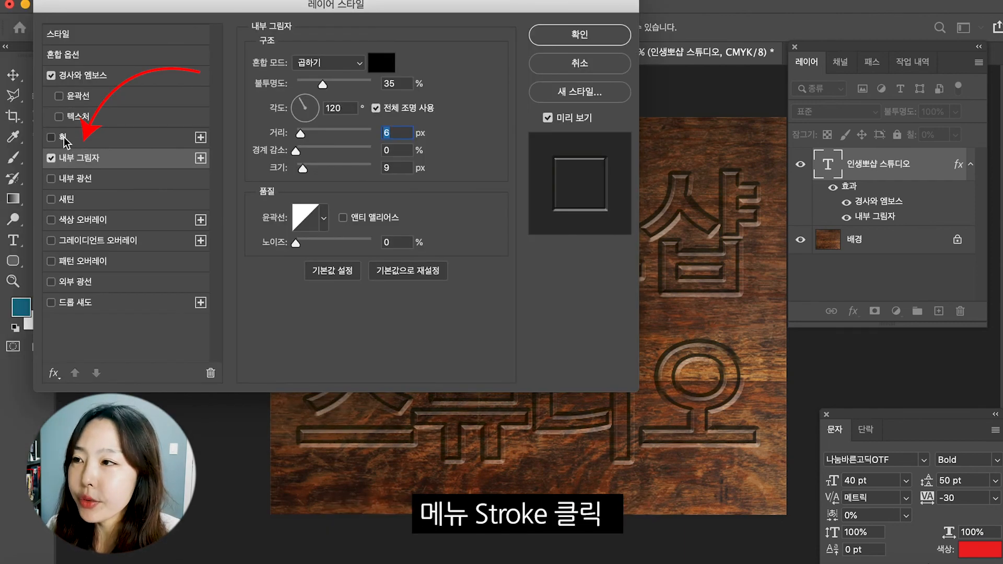
# Step: Add a black outside Stroke (획) to the text, trying thicker sizes before setting it to 1 px
pyautogui.click(62, 137)
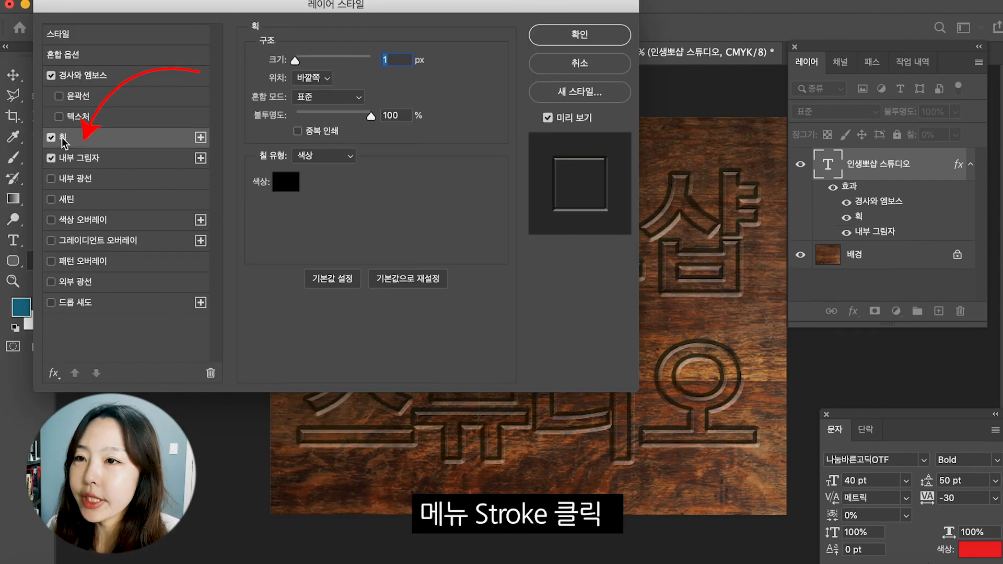
pyautogui.moveTo(511, 42); pyautogui.dragTo(287, 42)
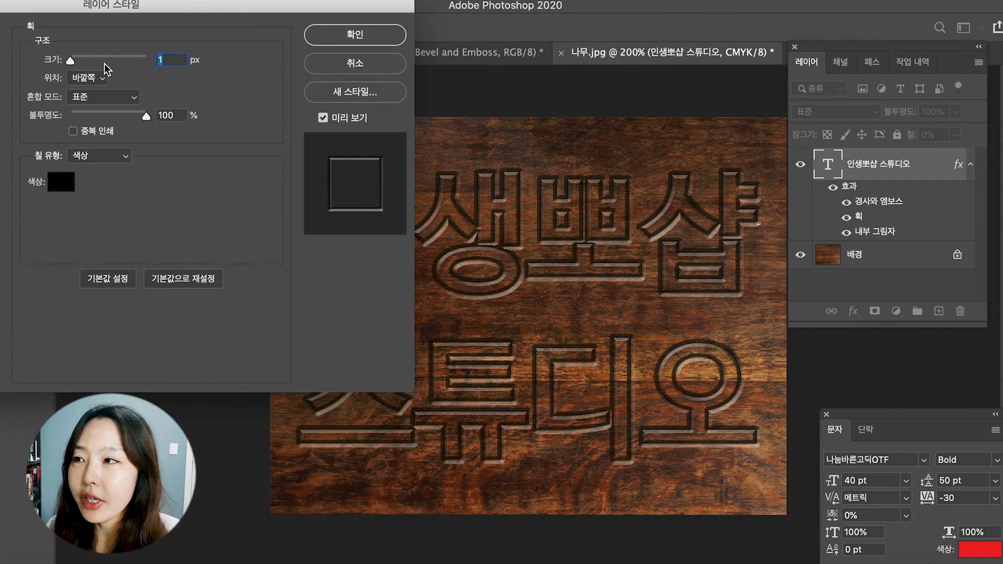
pyautogui.moveTo(73, 60); pyautogui.dragTo(86, 60)
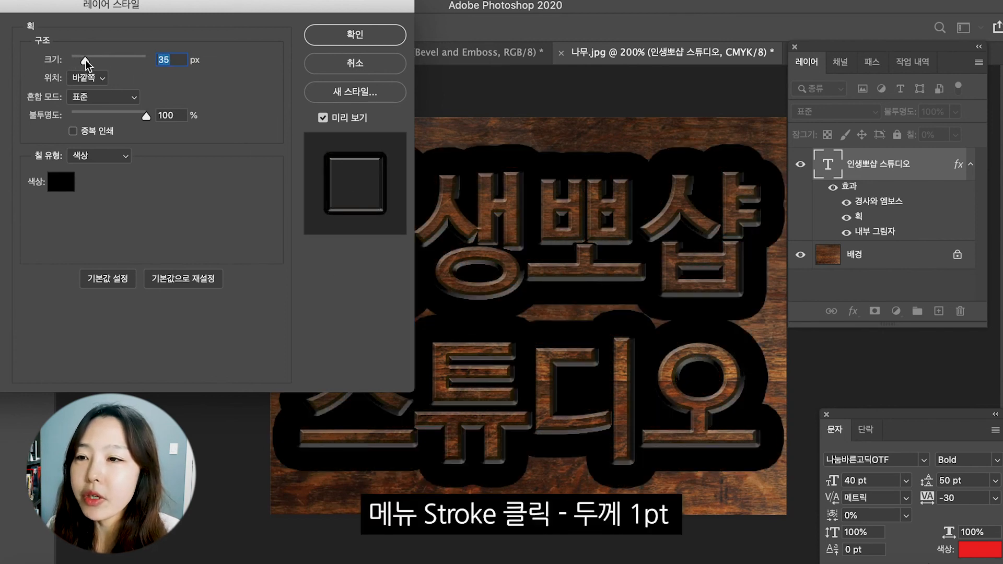
pyautogui.moveTo(84, 61); pyautogui.dragTo(77, 60)
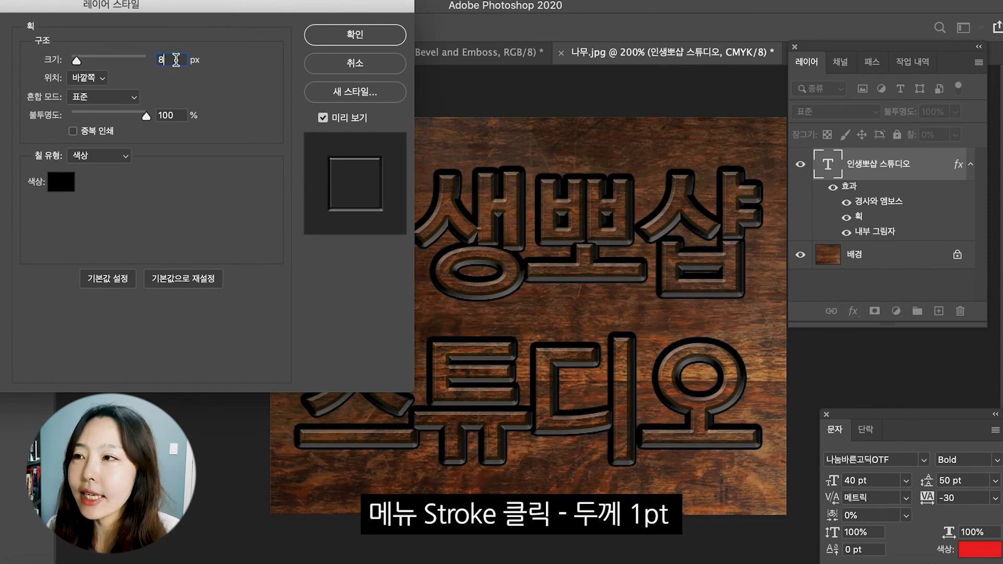
pyautogui.write('1')
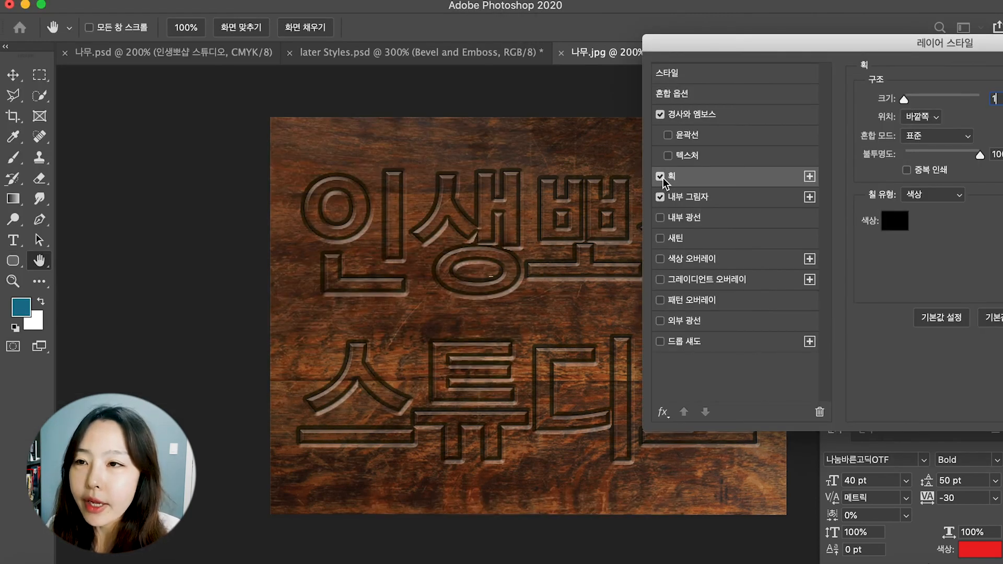
# Step: Compare the text with and without the stroke, keep it enabled and apply the layer style
pyautogui.click(660, 178)
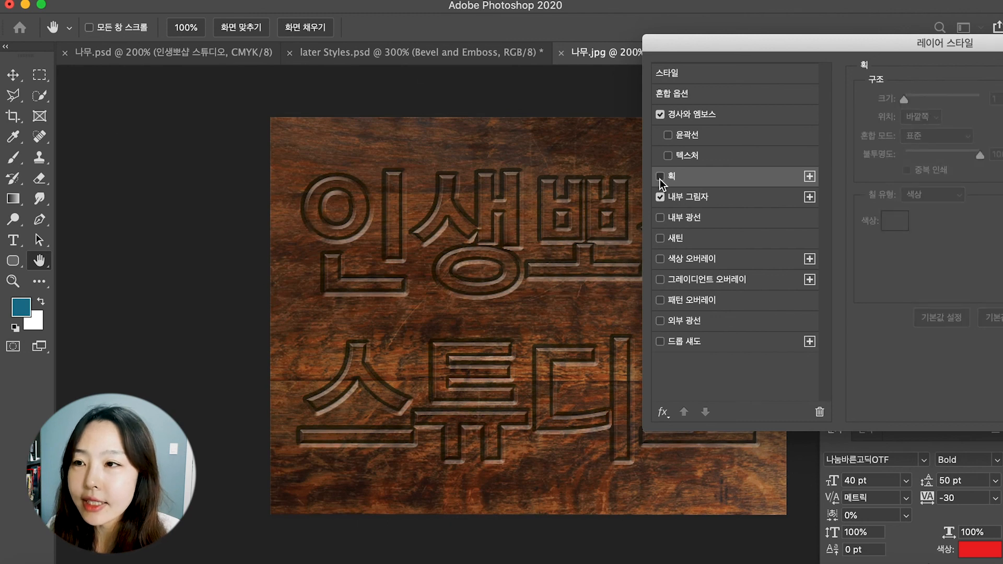
pyautogui.click(660, 178)
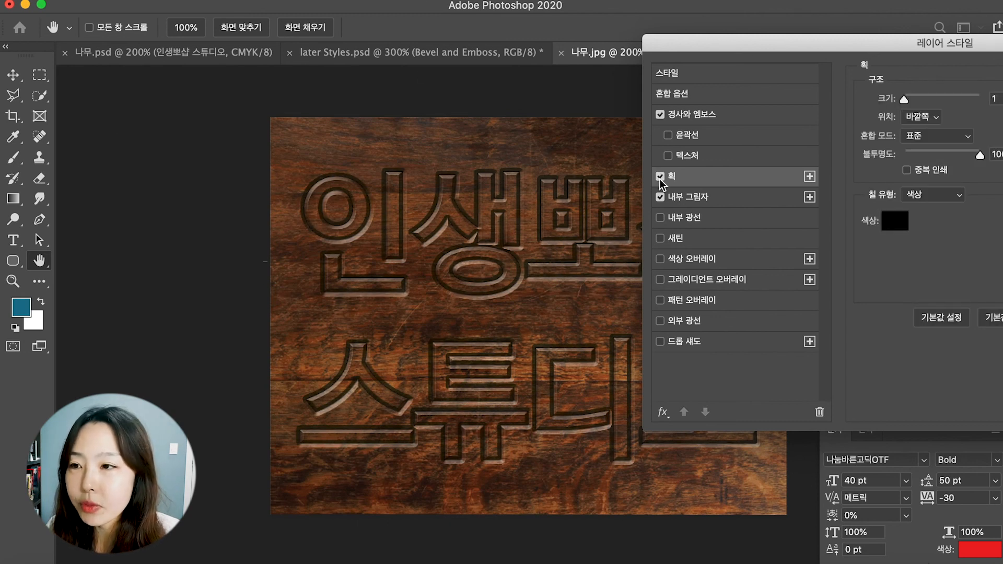
pyautogui.click(660, 178)
pyautogui.click(660, 178)
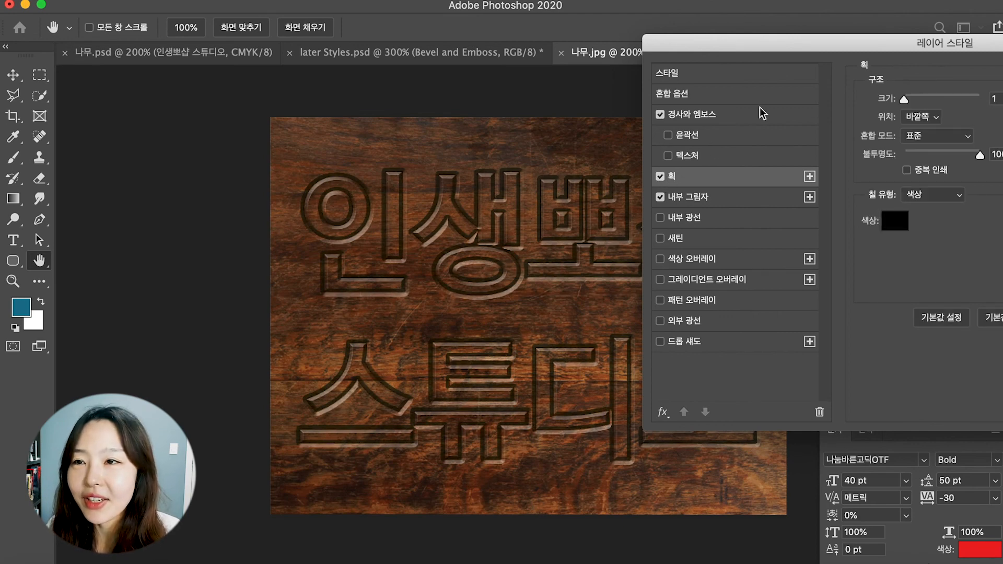
pyautogui.moveTo(811, 47); pyautogui.dragTo(157, 70)
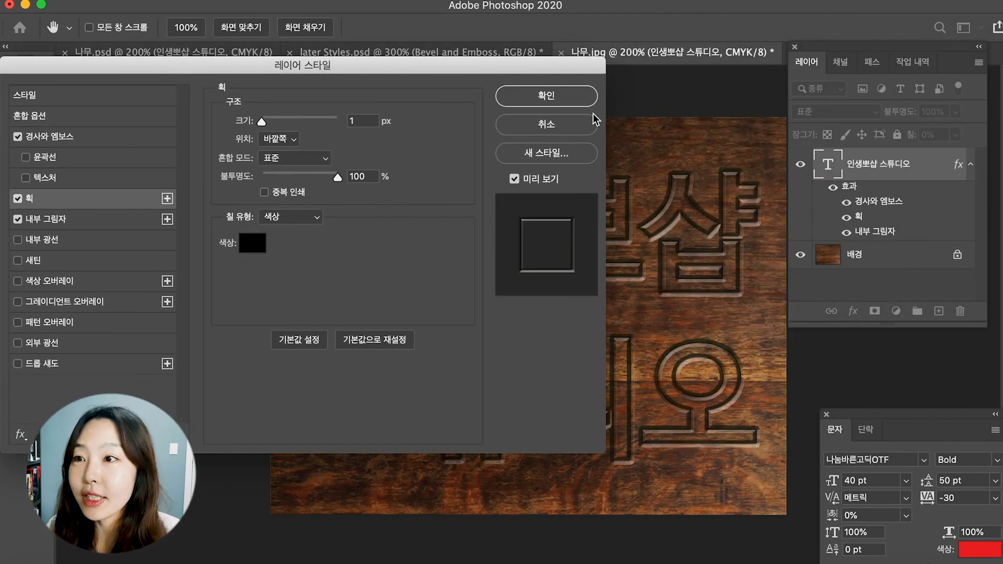
pyautogui.click(576, 101)
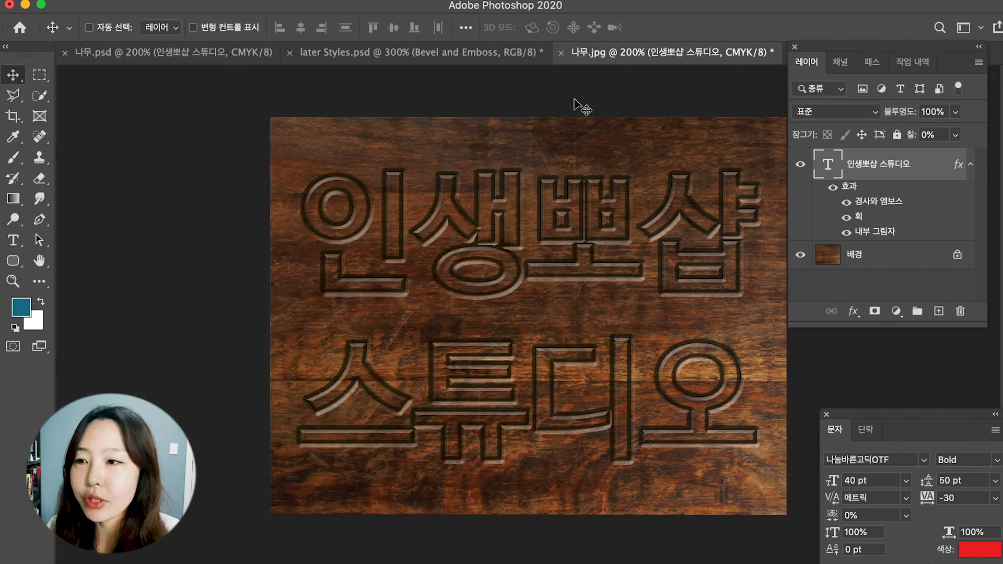